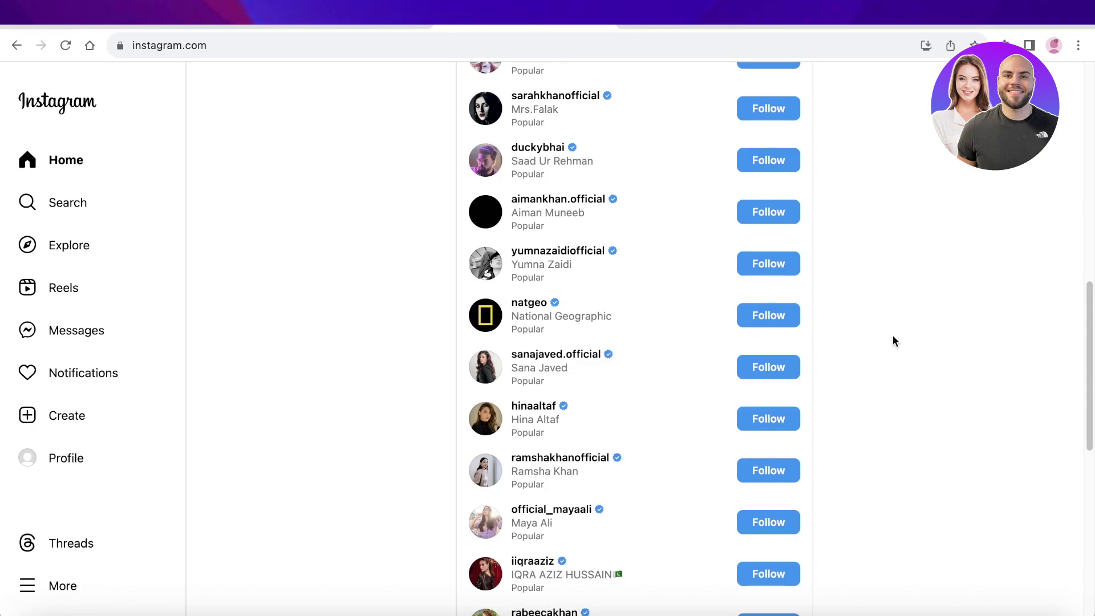
{"action": "scroll", "coordinate": [892, 337], "scroll_direction": "up", "scroll_amount": 3}
{"action": "scroll", "coordinate": [900, 355], "scroll_direction": "up", "scroll_amount": 1}
{"action": "scroll", "coordinate": [899, 355], "scroll_direction": "up", "scroll_amount": 2}
{"action": "scroll", "coordinate": [896, 360], "scroll_direction": "down", "scroll_amount": 2}
{"action": "scroll", "coordinate": [895, 361], "scroll_direction": "down", "scroll_amount": 3}
{"action": "scroll", "coordinate": [891, 363], "scroll_direction": "down", "scroll_amount": 5}
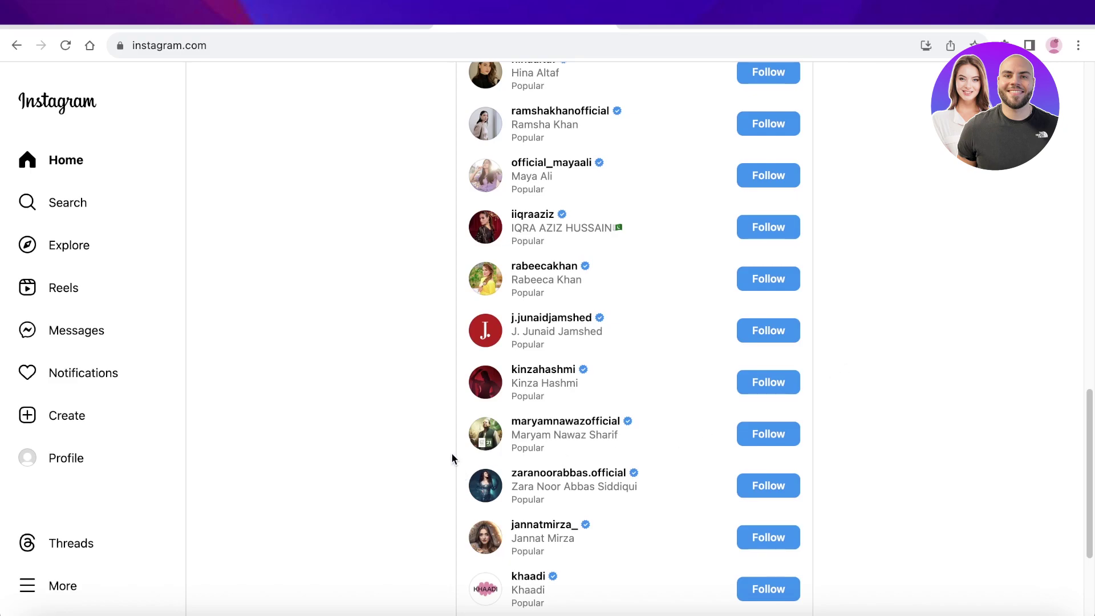
{"action": "scroll", "coordinate": [434, 462], "scroll_direction": "up", "scroll_amount": 1}
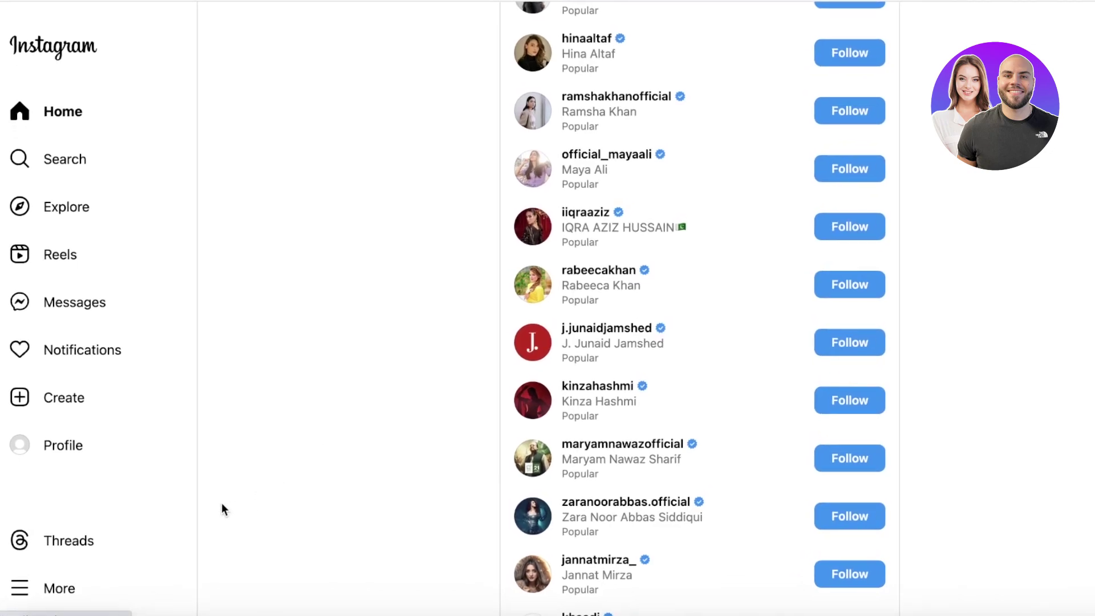
Start converting the Instagram account to a professional account from Settings.
{"action": "left_click", "coordinate": [52, 590]}
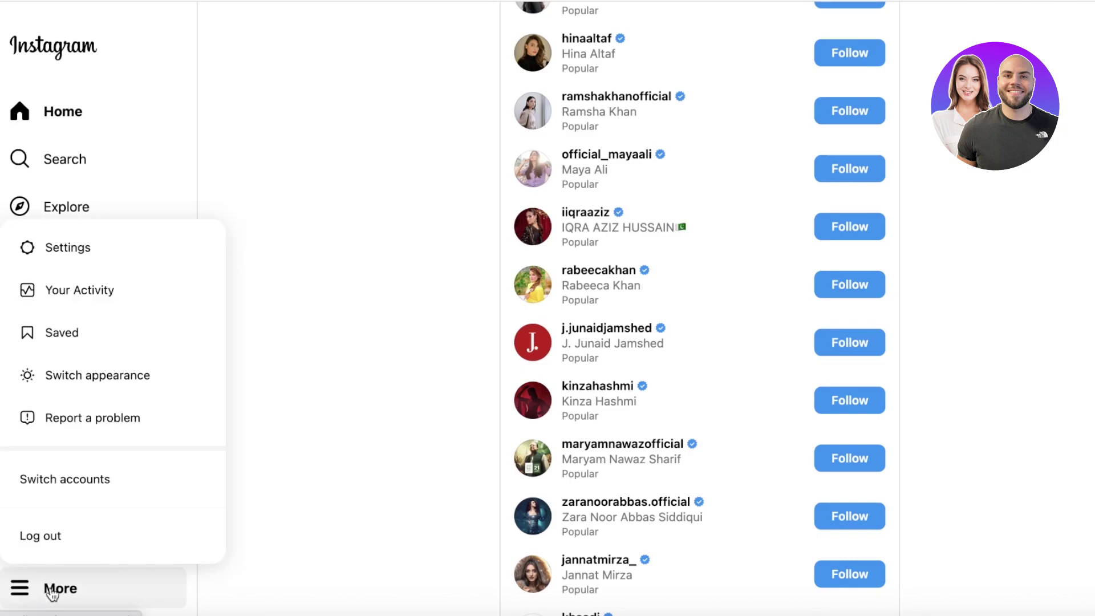
{"action": "left_click", "coordinate": [134, 266]}
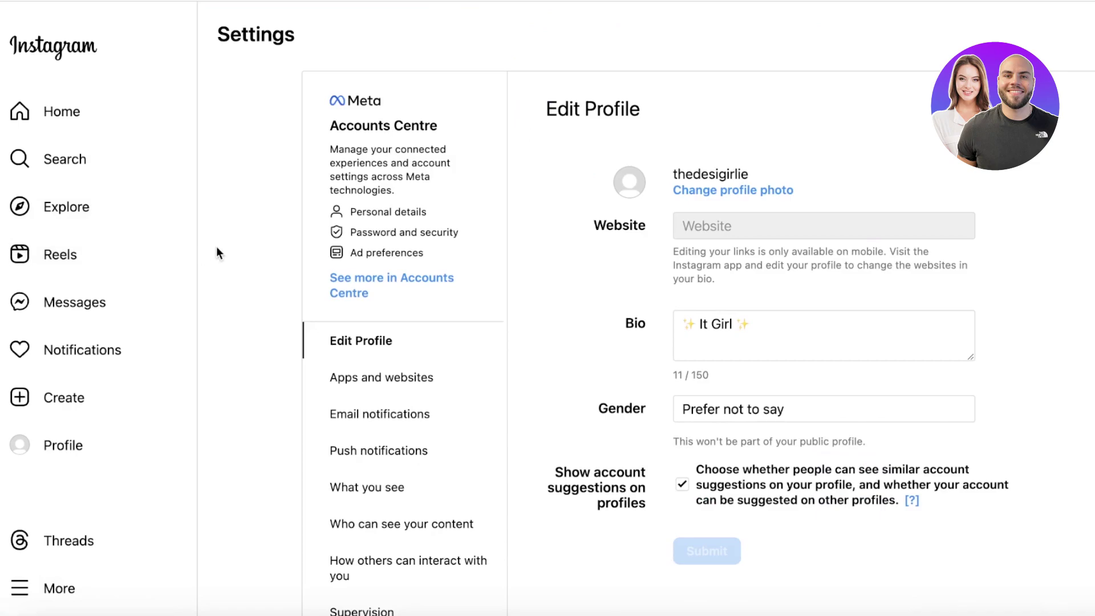
{"action": "scroll", "coordinate": [357, 200], "scroll_direction": "down", "scroll_amount": 5}
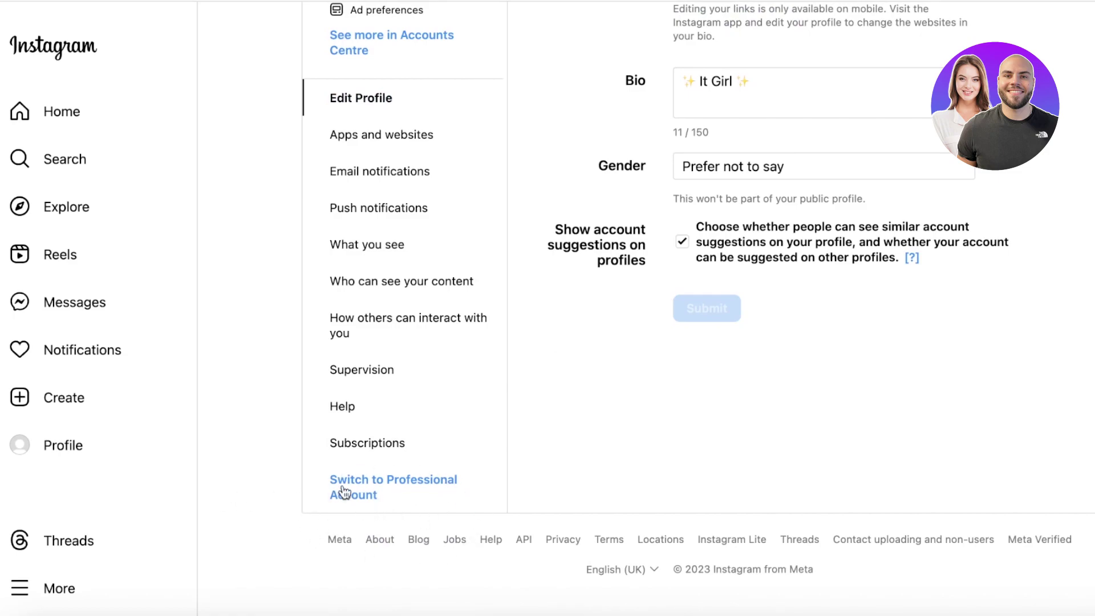
{"action": "left_click", "coordinate": [363, 497]}
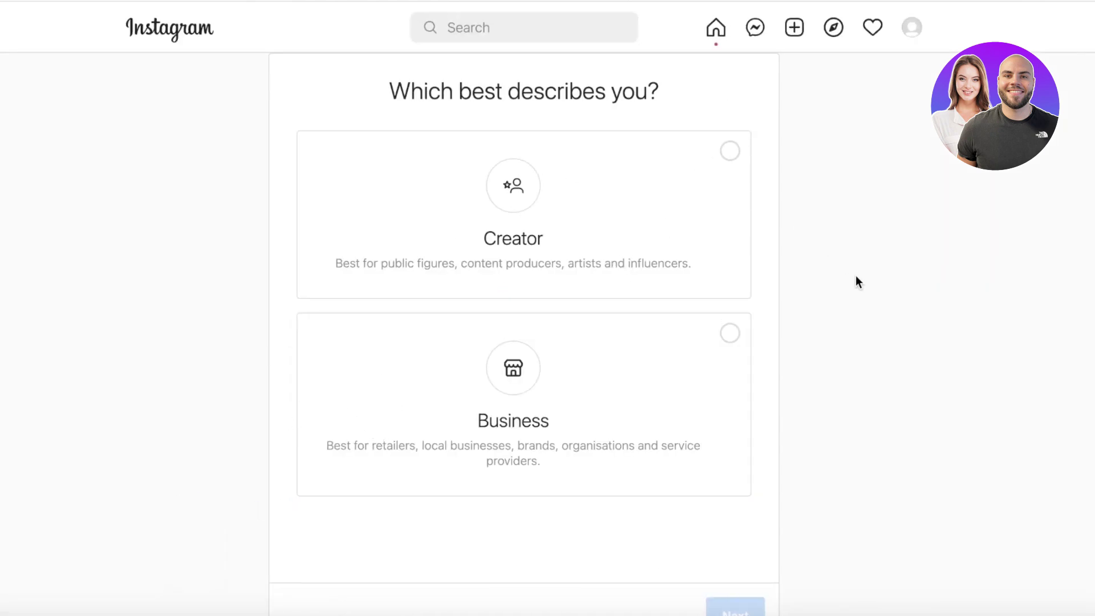
{"action": "scroll", "coordinate": [857, 276], "scroll_direction": "down", "scroll_amount": 2}
Choose Business as the account type and continue past the Business info page.
{"action": "left_click", "coordinate": [729, 199]}
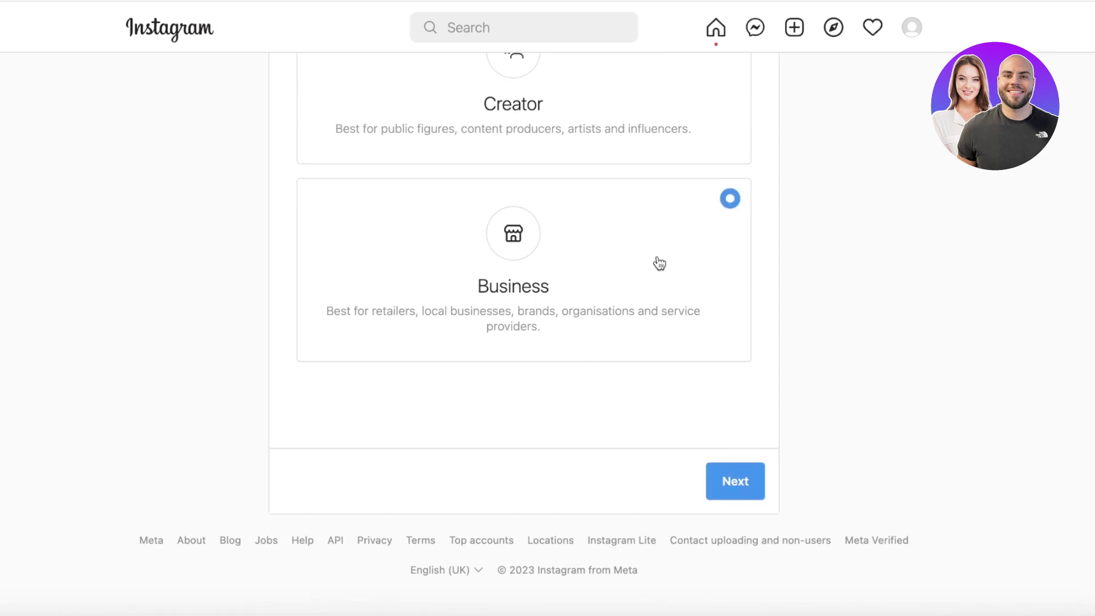
{"action": "scroll", "coordinate": [660, 259], "scroll_direction": "up", "scroll_amount": 2}
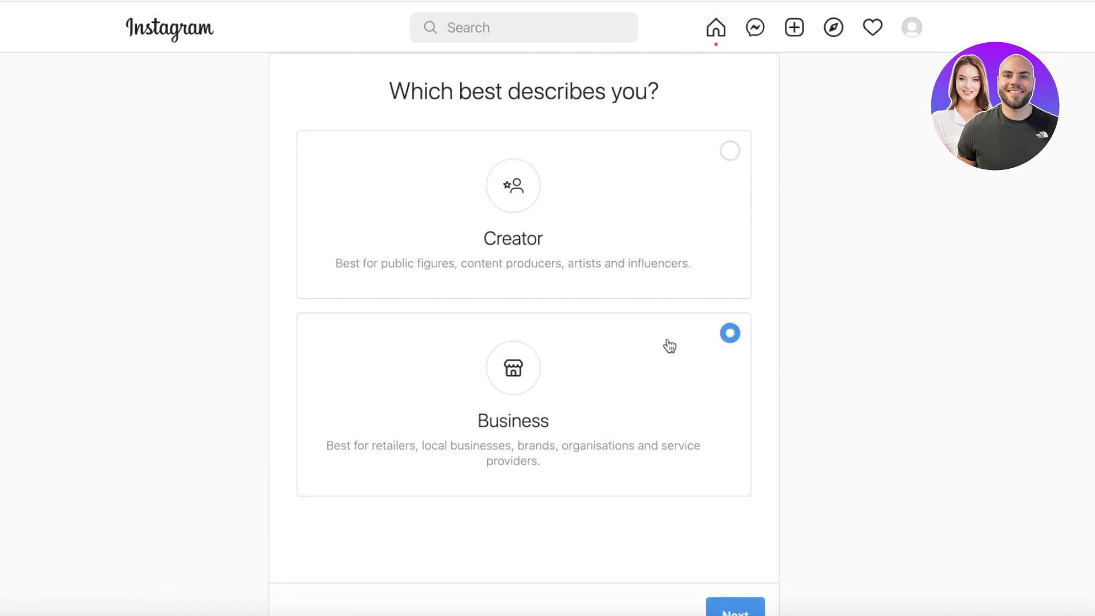
{"action": "scroll", "coordinate": [670, 346], "scroll_direction": "down", "scroll_amount": 2}
{"action": "left_click", "coordinate": [759, 482]}
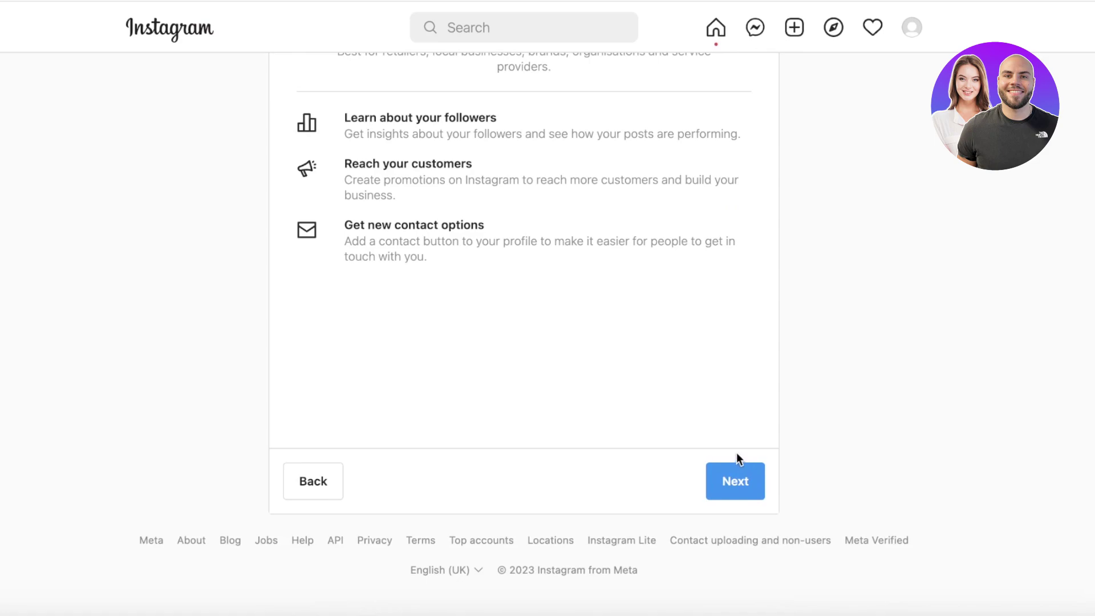
{"action": "scroll", "coordinate": [737, 460], "scroll_direction": "up", "scroll_amount": 2}
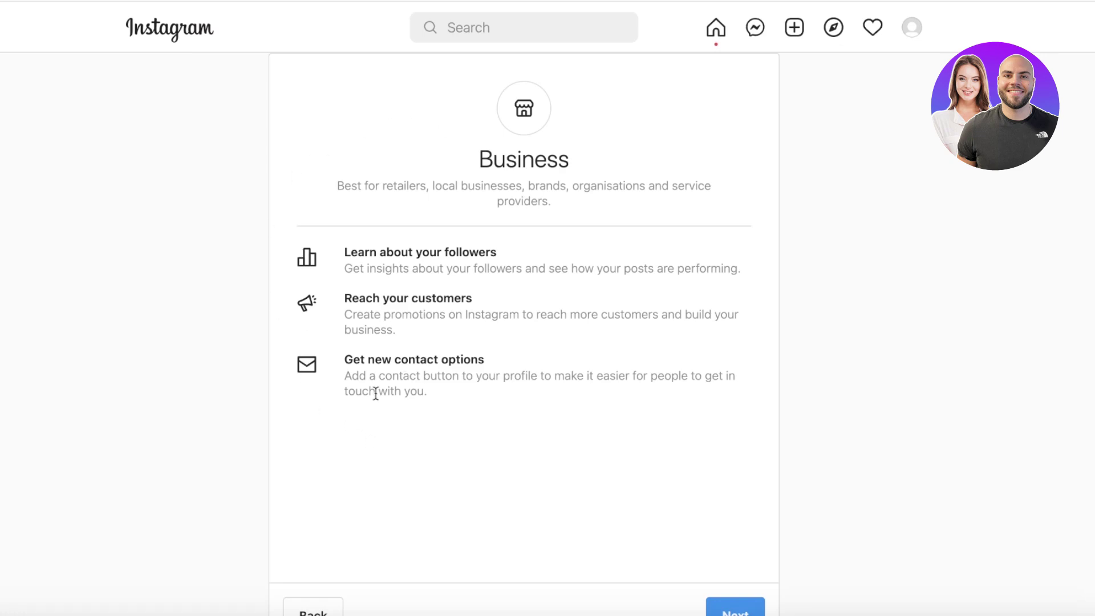
{"action": "scroll", "coordinate": [290, 347], "scroll_direction": "down", "scroll_amount": 1}
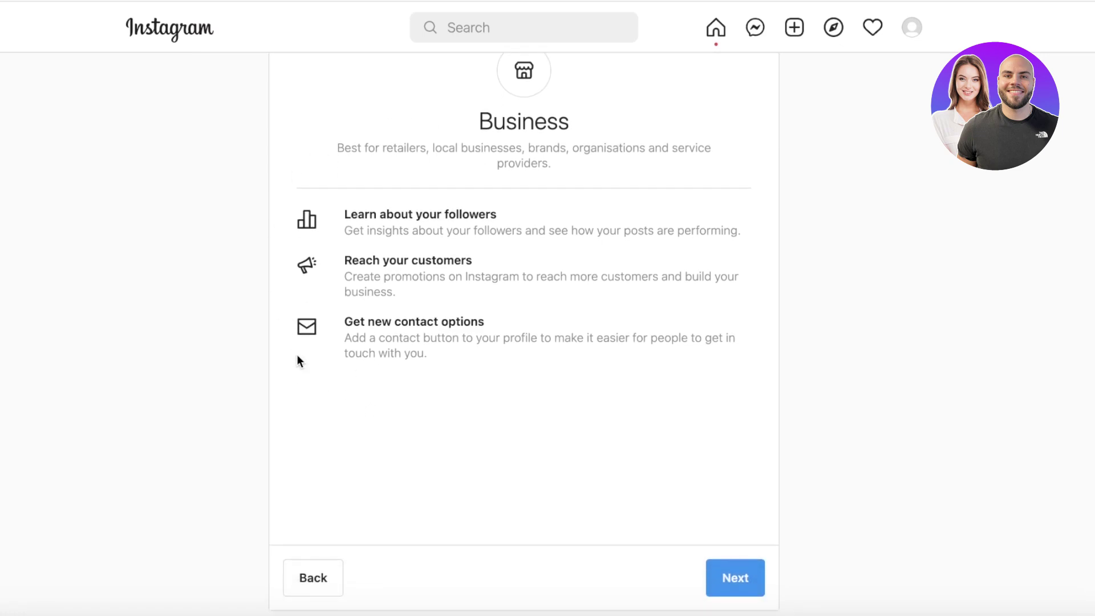
{"action": "left_click", "coordinate": [720, 585]}
{"action": "scroll", "coordinate": [513, 429], "scroll_direction": "up", "scroll_amount": 1}
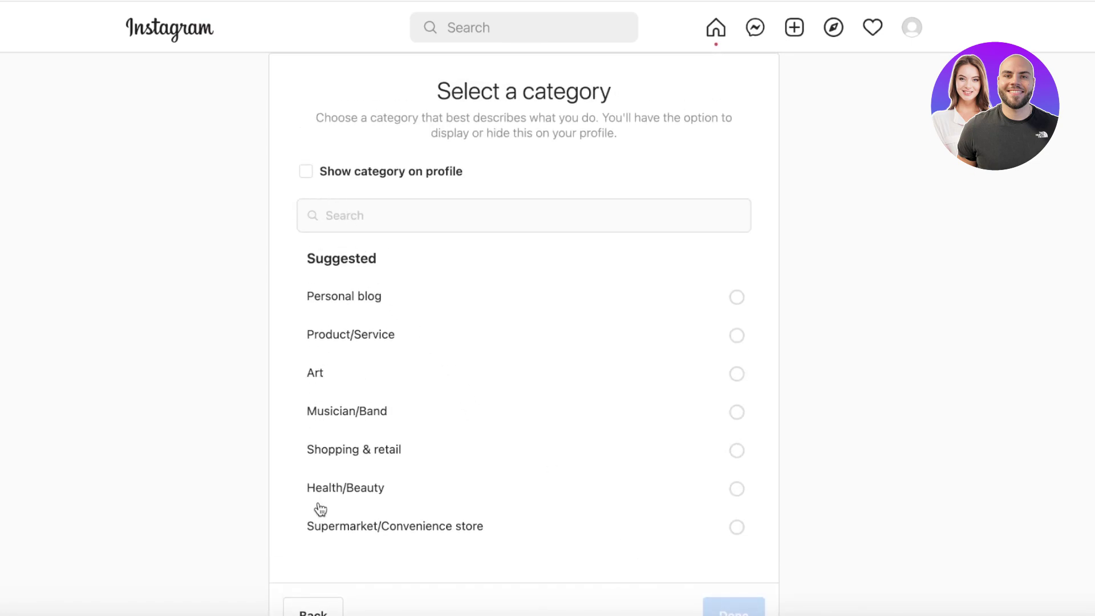
Set Personal blog as the business category and show it on the profile.
{"action": "left_click", "coordinate": [365, 173]}
{"action": "left_click", "coordinate": [408, 301]}
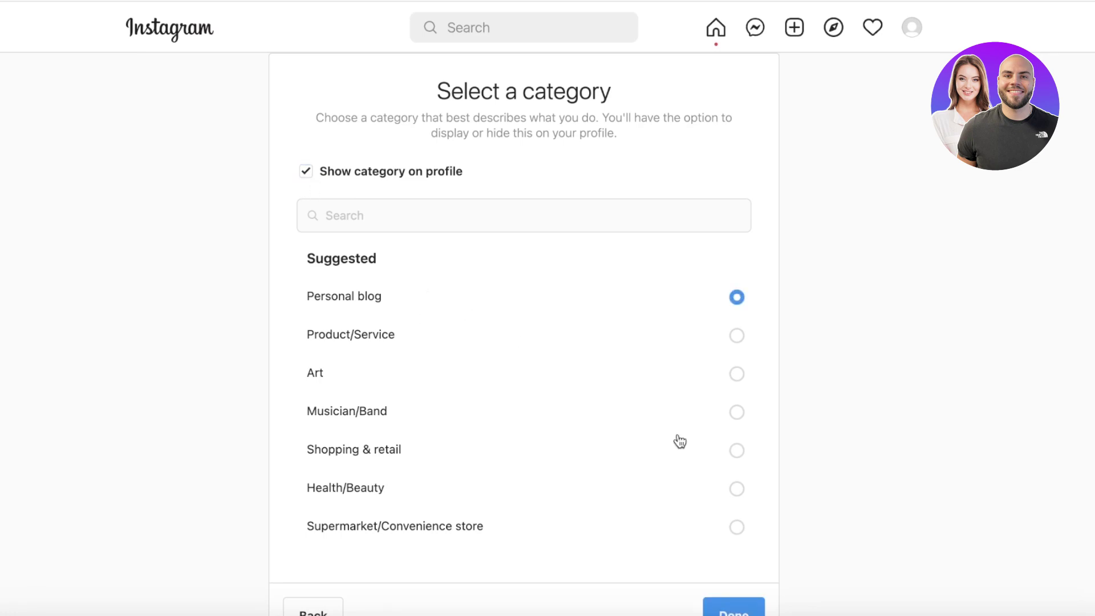
{"action": "left_click", "coordinate": [746, 608]}
{"action": "scroll", "coordinate": [352, 201], "scroll_direction": "down", "scroll_amount": 3}
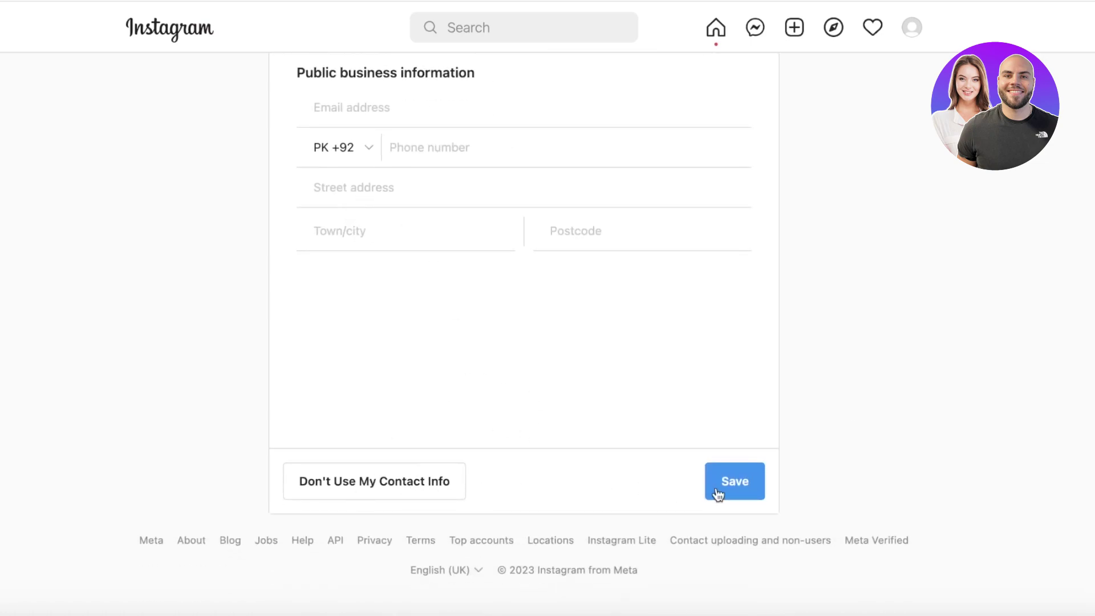
Finish the business setup without adding any public contact details.
{"action": "left_click", "coordinate": [420, 485]}
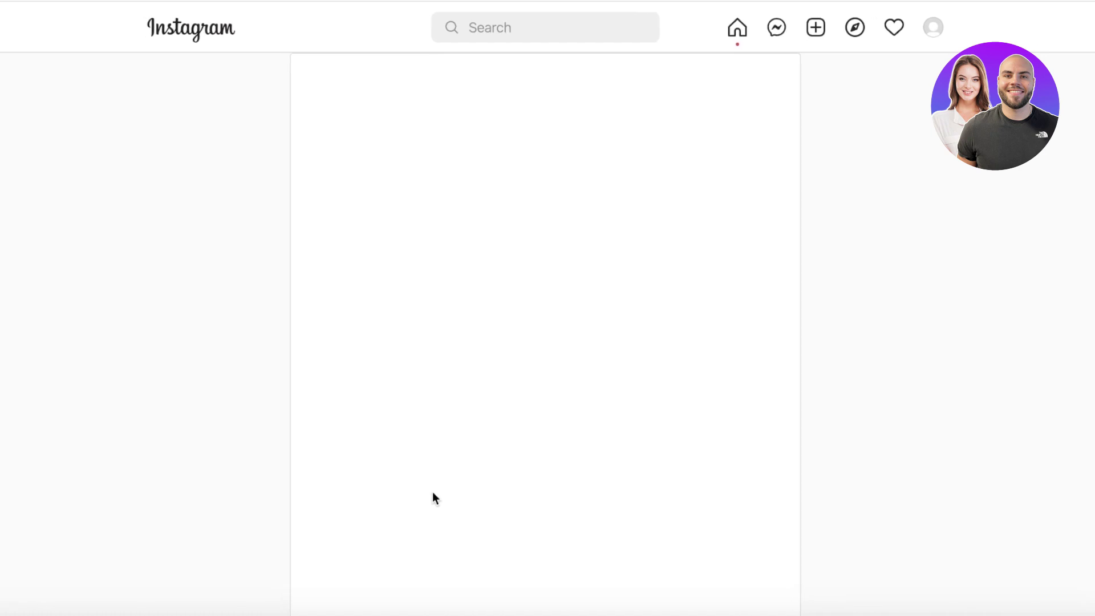
{"action": "scroll", "coordinate": [470, 493], "scroll_direction": "down", "scroll_amount": 2}
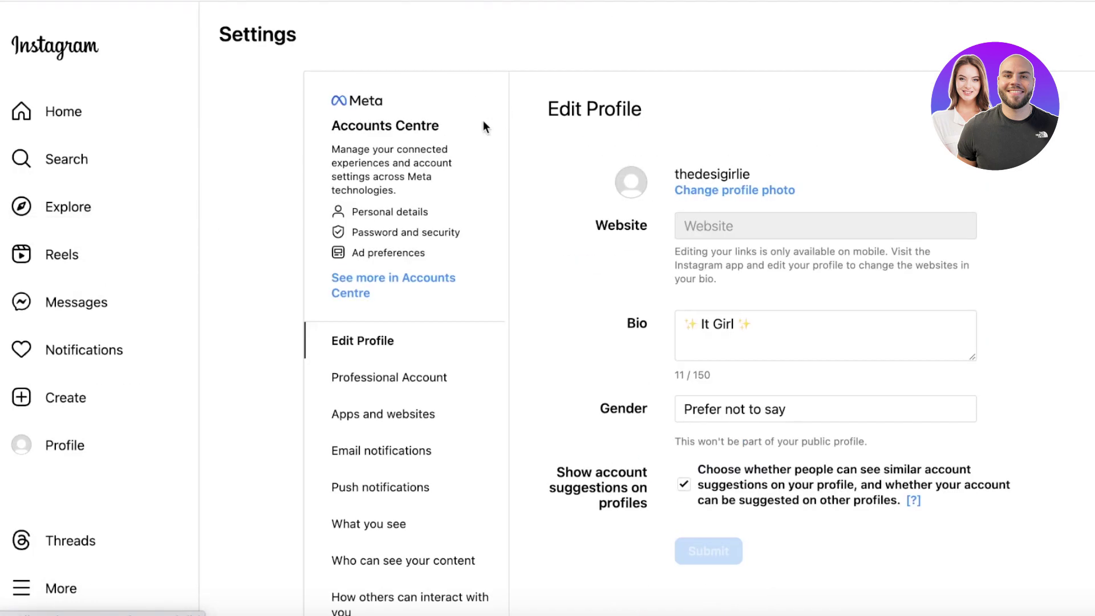
{"action": "scroll", "coordinate": [491, 222], "scroll_direction": "down", "scroll_amount": 2}
{"action": "scroll", "coordinate": [393, 568], "scroll_direction": "down", "scroll_amount": 1}
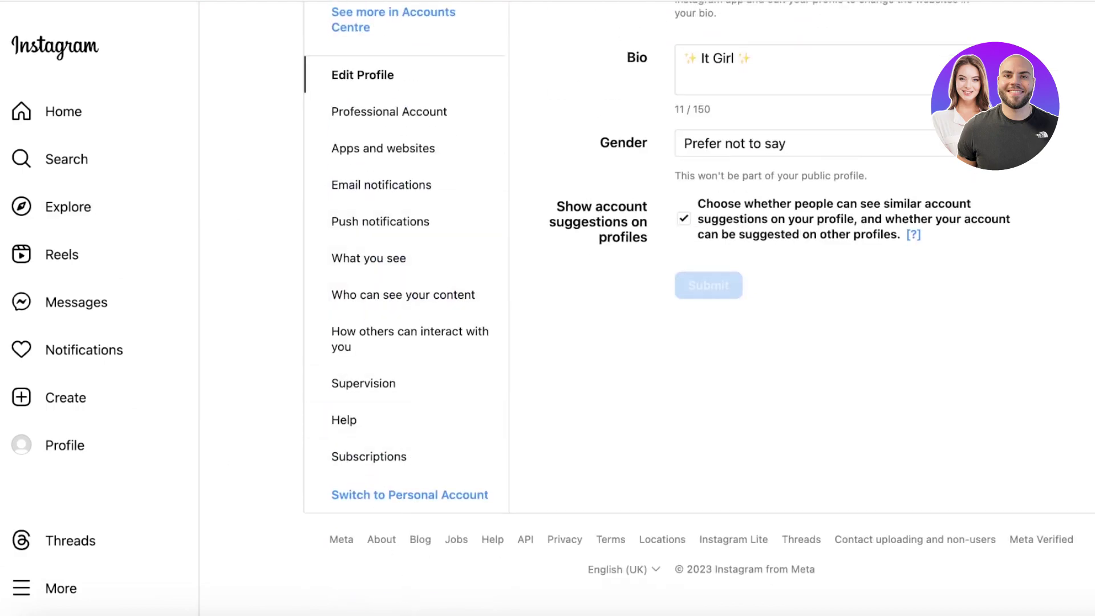
{"action": "scroll", "coordinate": [548, 342], "scroll_direction": "up", "scroll_amount": 3}
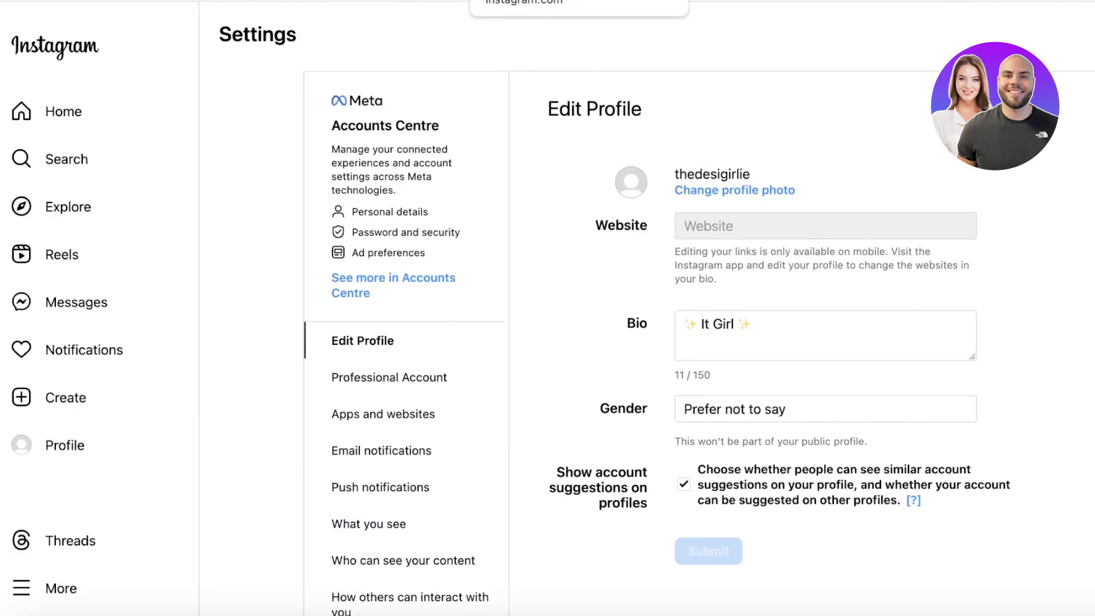
{"action": "scroll", "coordinate": [188, 446], "scroll_direction": "down", "scroll_amount": 3}
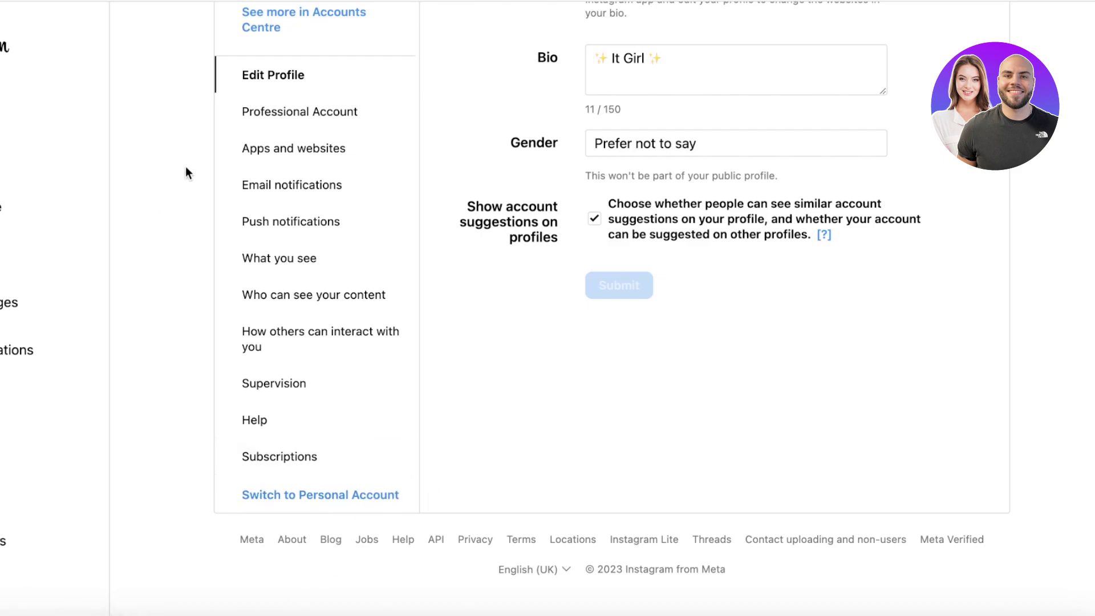
{"action": "left_click", "coordinate": [272, 121]}
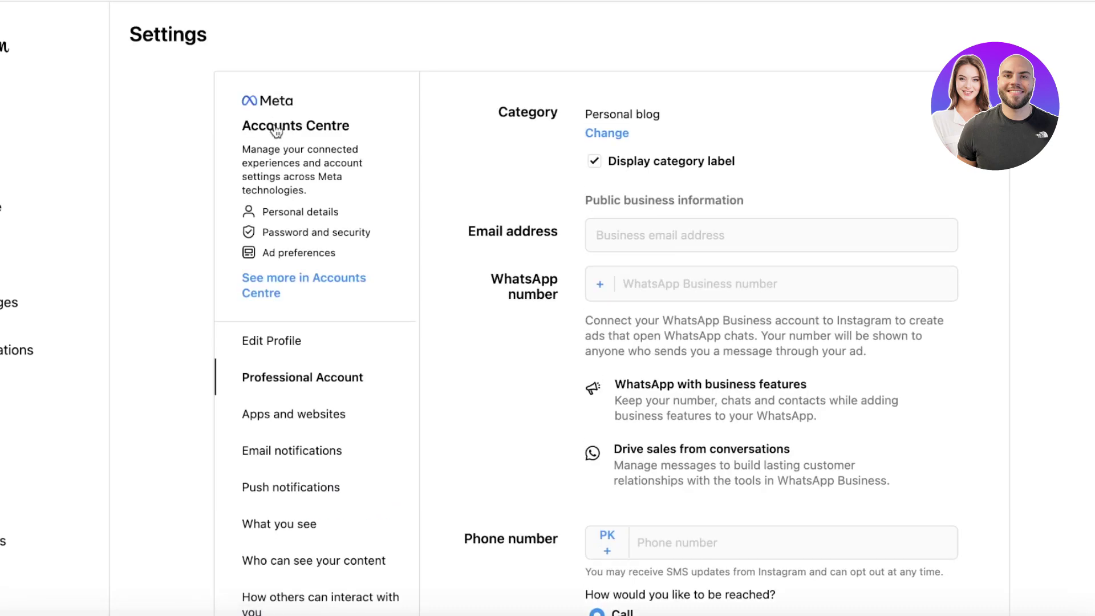
{"action": "scroll", "coordinate": [801, 240], "scroll_direction": "down", "scroll_amount": 4}
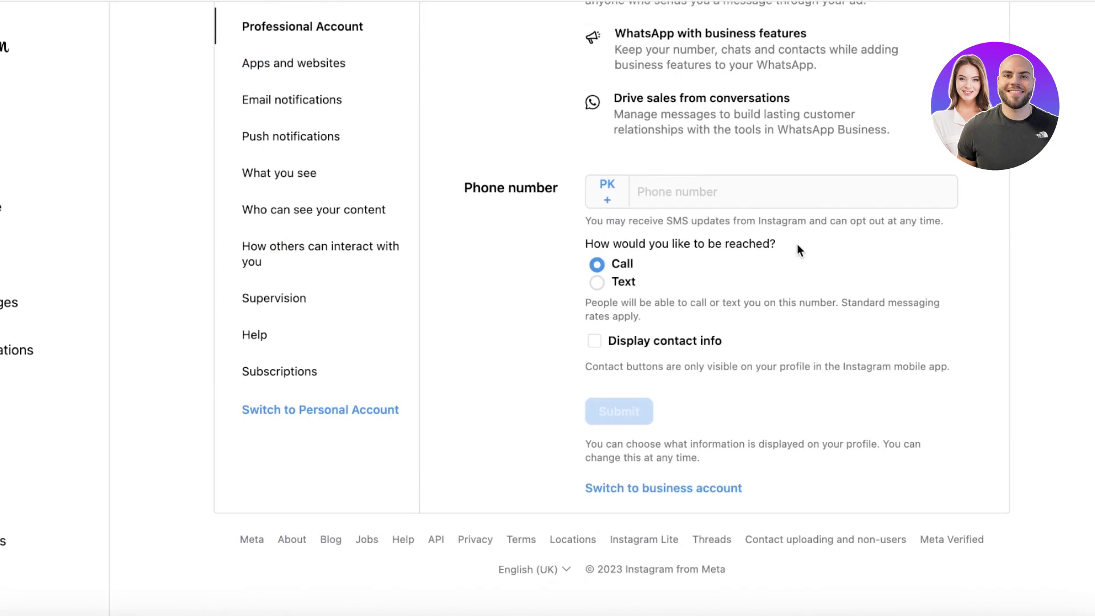
{"action": "scroll", "coordinate": [637, 56], "scroll_direction": "up", "scroll_amount": 4}
{"action": "scroll", "coordinate": [439, 86], "scroll_direction": "down", "scroll_amount": 4}
{"action": "scroll", "coordinate": [440, 92], "scroll_direction": "up", "scroll_amount": 4}
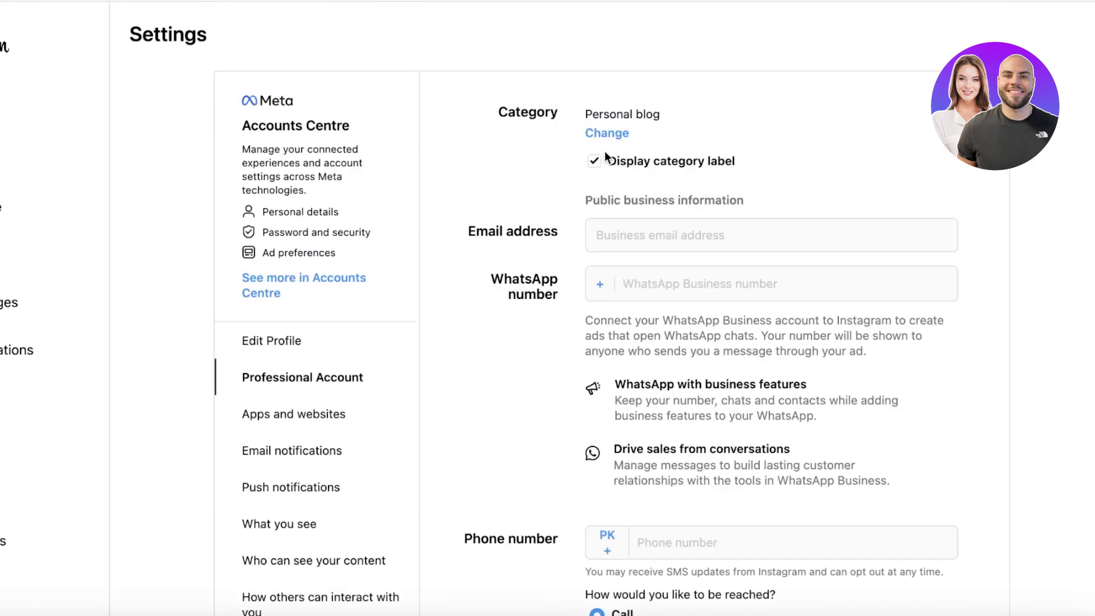
{"action": "scroll", "coordinate": [529, 276], "scroll_direction": "down", "scroll_amount": 4}
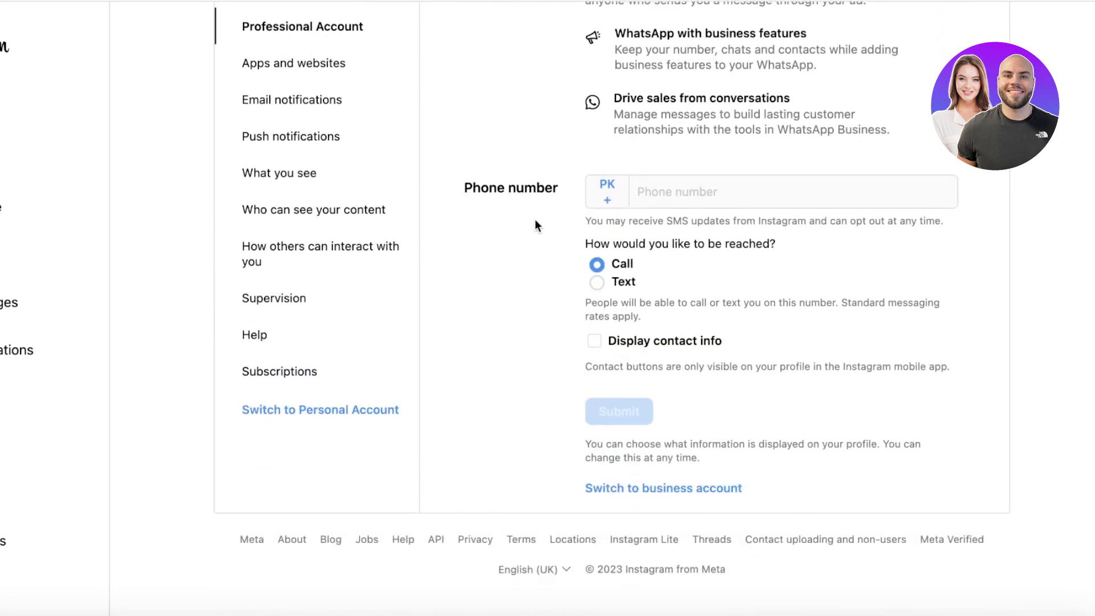
Switch the account to a business account and confirm the switch.
{"action": "left_click", "coordinate": [634, 489]}
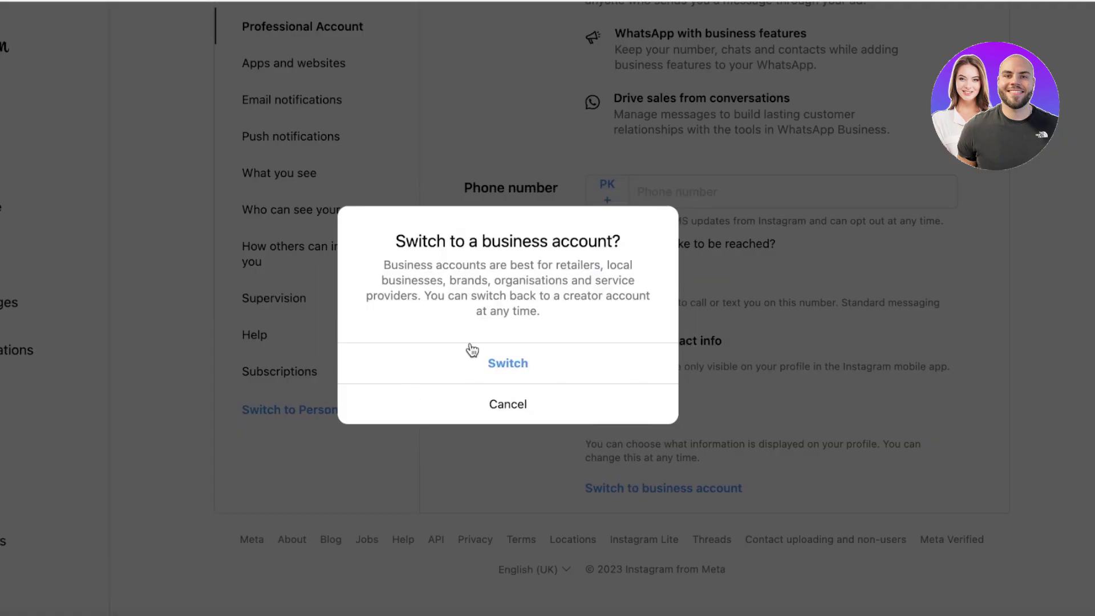
{"action": "left_click", "coordinate": [477, 362]}
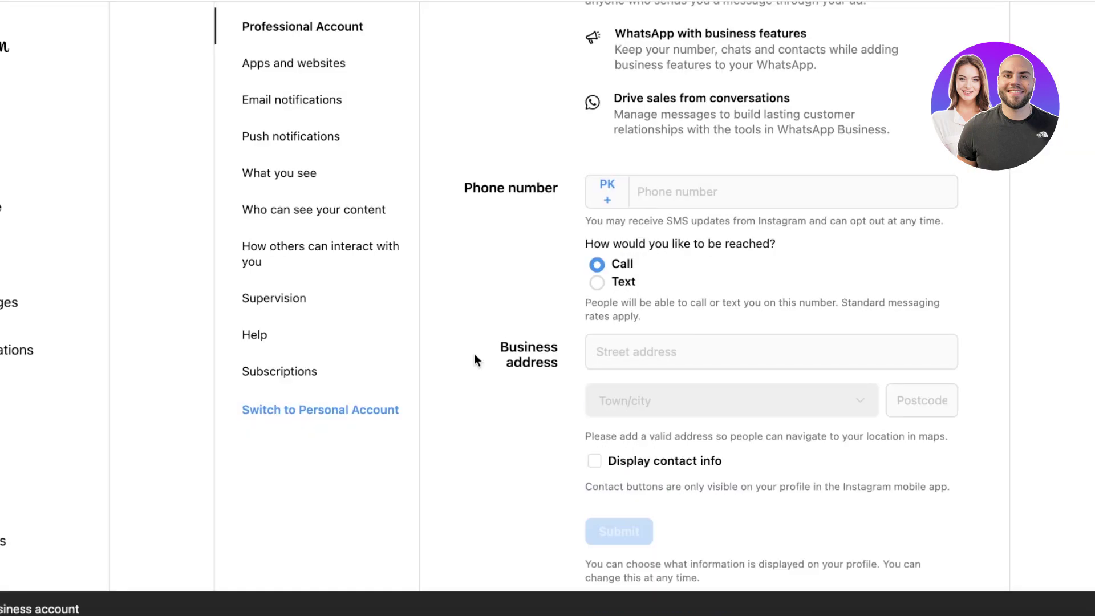
{"action": "scroll", "coordinate": [432, 236], "scroll_direction": "down", "scroll_amount": 3}
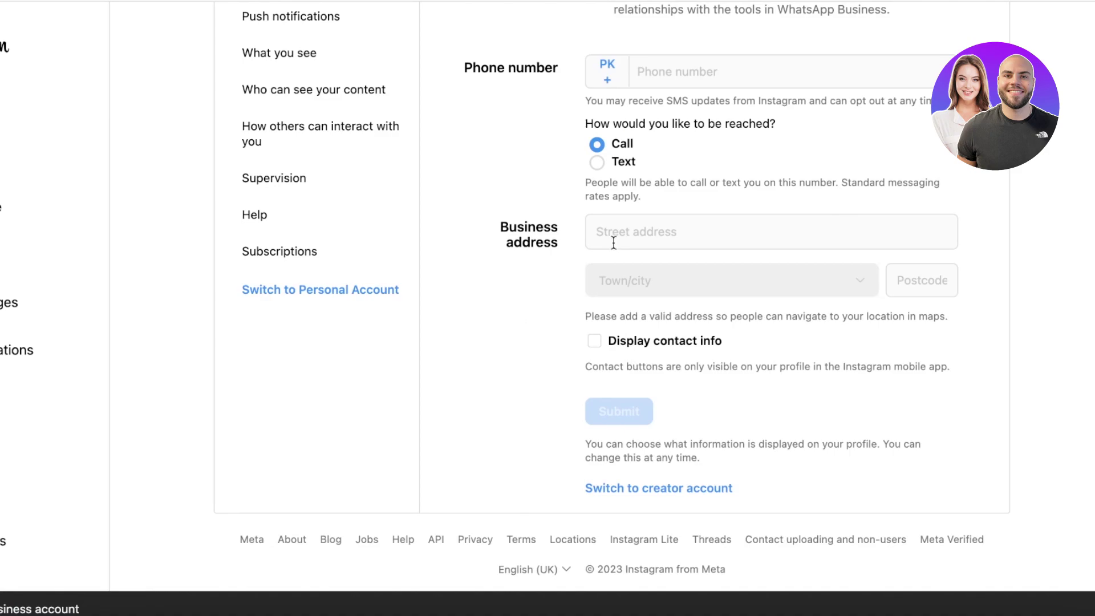
{"action": "scroll", "coordinate": [609, 279], "scroll_direction": "up", "scroll_amount": 10}
{"action": "scroll", "coordinate": [609, 279], "scroll_direction": "down", "scroll_amount": 5}
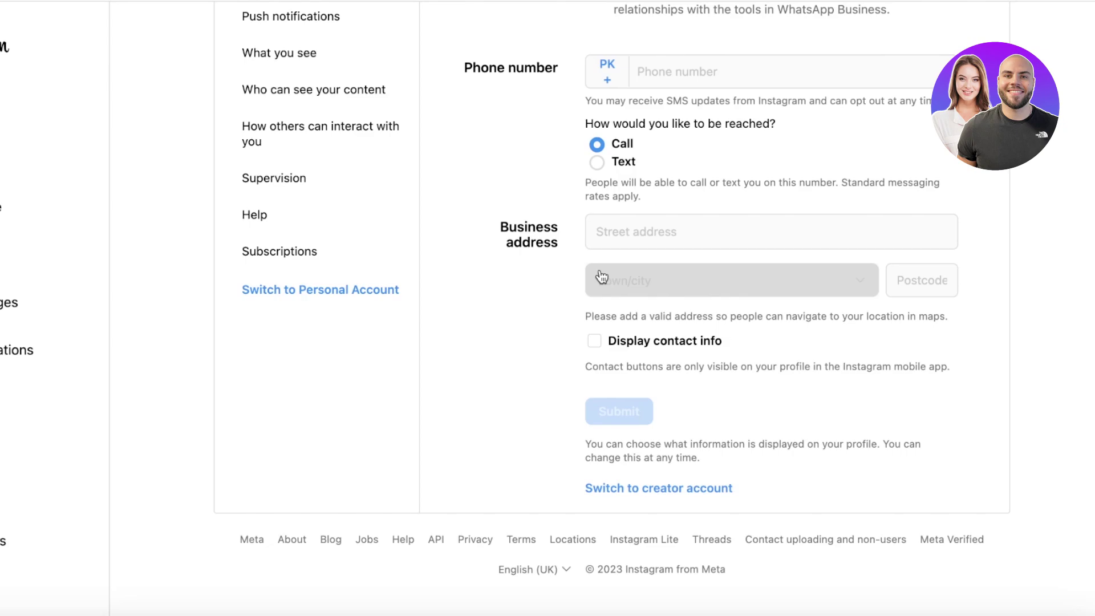
{"action": "scroll", "coordinate": [602, 277], "scroll_direction": "up", "scroll_amount": 10}
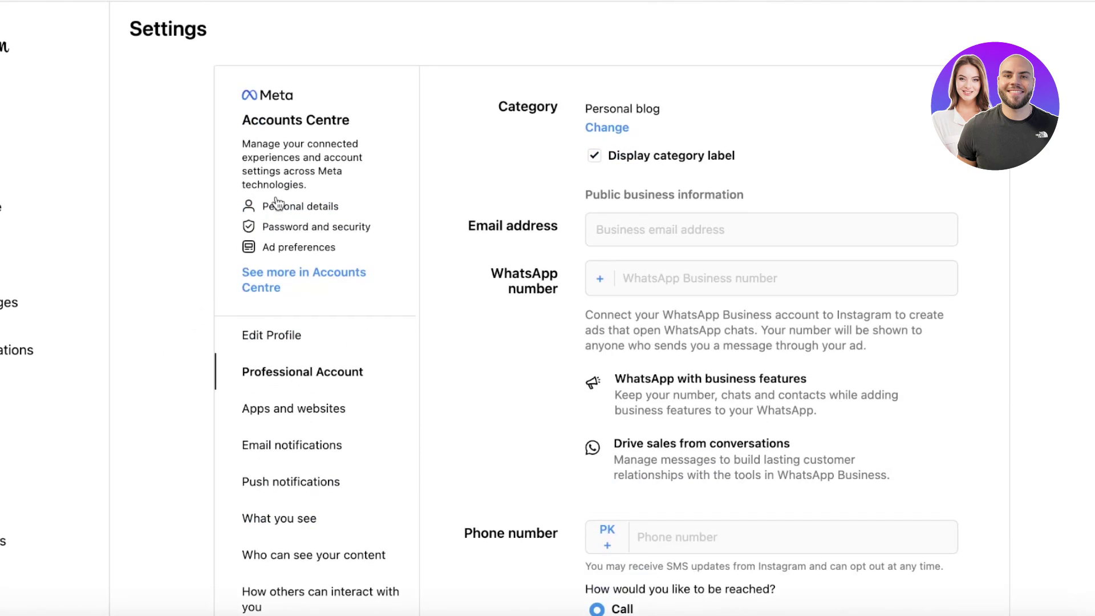
{"action": "scroll", "coordinate": [257, 491], "scroll_direction": "down", "scroll_amount": 1}
{"action": "scroll", "coordinate": [257, 501], "scroll_direction": "down", "scroll_amount": 2}
{"action": "scroll", "coordinate": [266, 428], "scroll_direction": "down", "scroll_amount": 2}
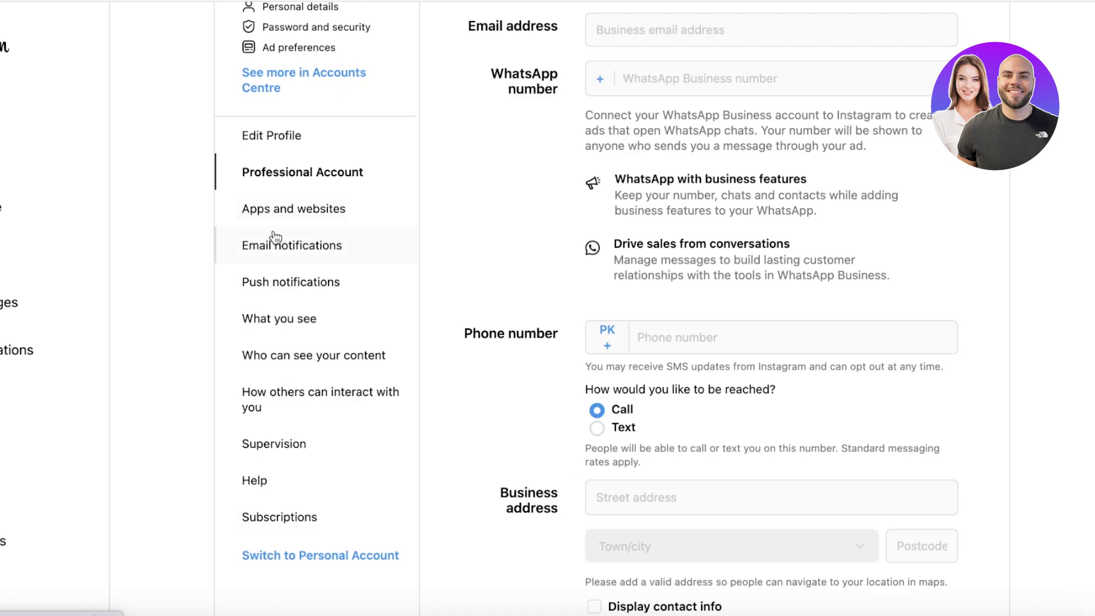
Open the What you see settings with the Hide like count option.
{"action": "left_click", "coordinate": [275, 320]}
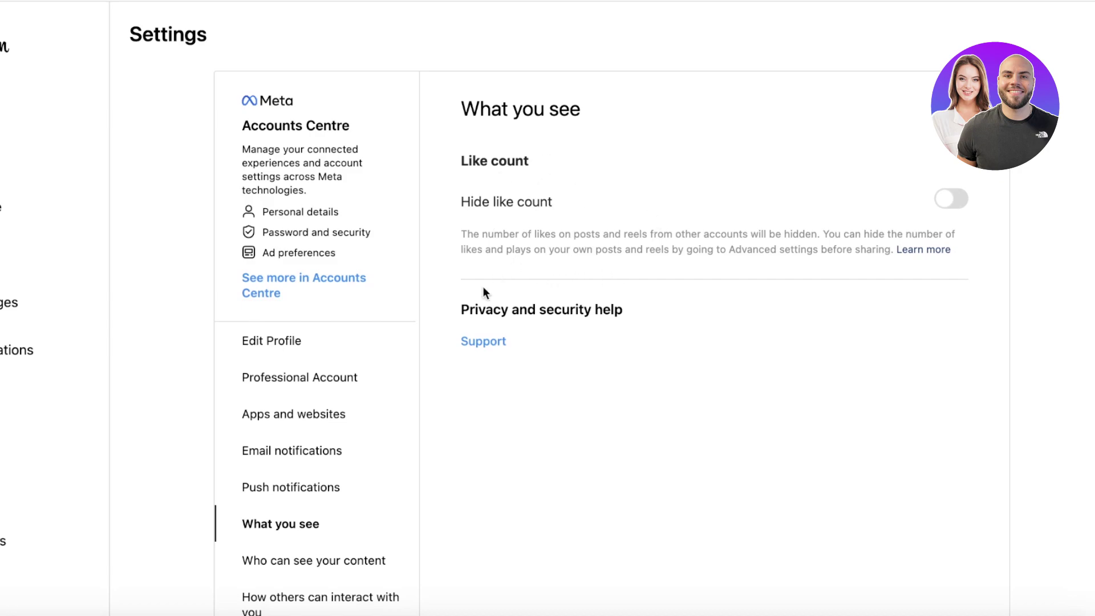
{"action": "scroll", "coordinate": [476, 296], "scroll_direction": "down", "scroll_amount": 3}
{"action": "left_click", "coordinate": [362, 304]}
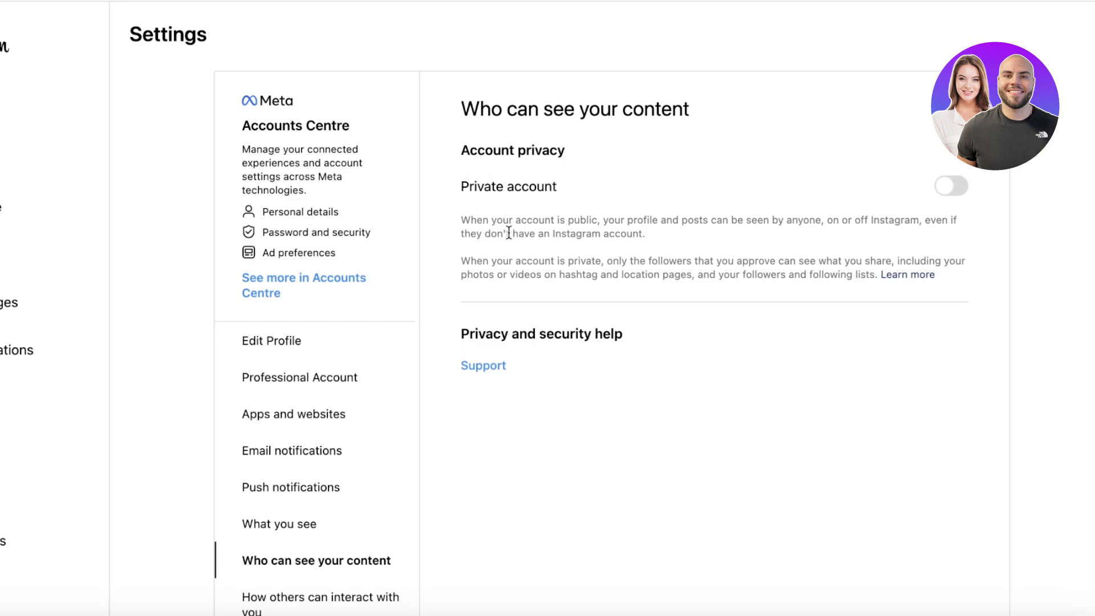
{"action": "scroll", "coordinate": [508, 233], "scroll_direction": "down", "scroll_amount": 3}
{"action": "left_click", "coordinate": [392, 336]}
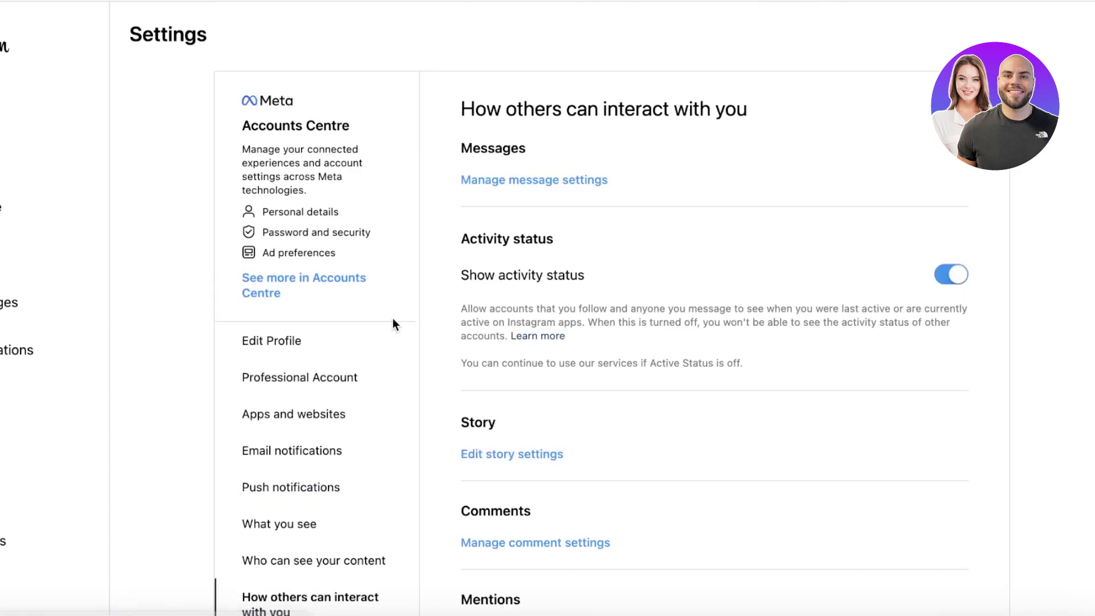
{"action": "scroll", "coordinate": [617, 225], "scroll_direction": "down", "scroll_amount": 5}
{"action": "scroll", "coordinate": [611, 238], "scroll_direction": "up", "scroll_amount": 5}
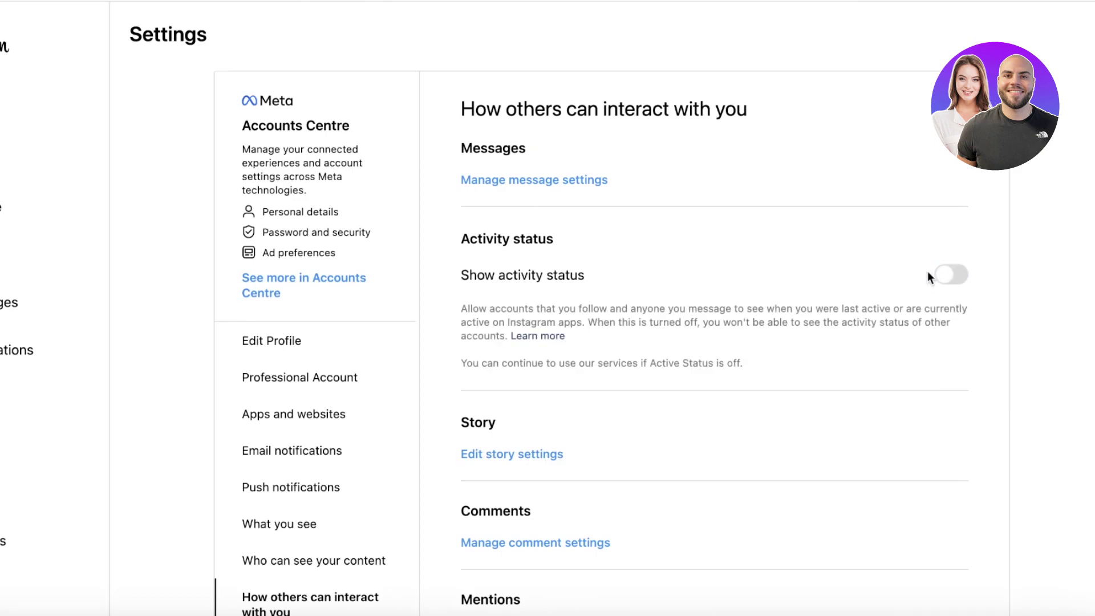
{"action": "scroll", "coordinate": [921, 276], "scroll_direction": "down", "scroll_amount": 9}
{"action": "scroll", "coordinate": [913, 281], "scroll_direction": "up", "scroll_amount": 5}
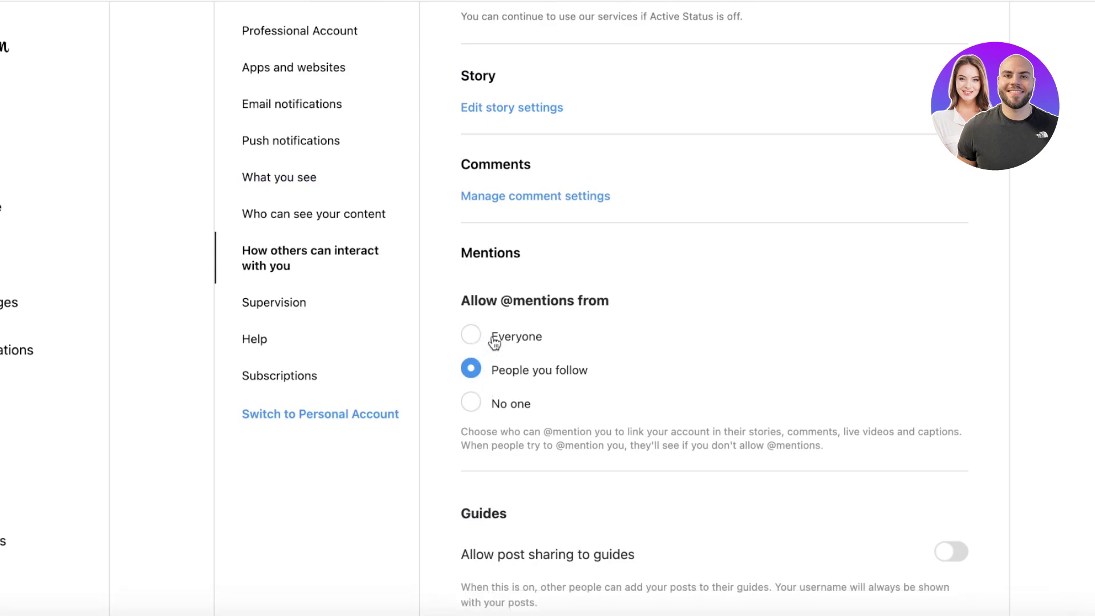
{"action": "left_click", "coordinate": [470, 336]}
{"action": "left_click", "coordinate": [482, 372]}
{"action": "left_click", "coordinate": [469, 337]}
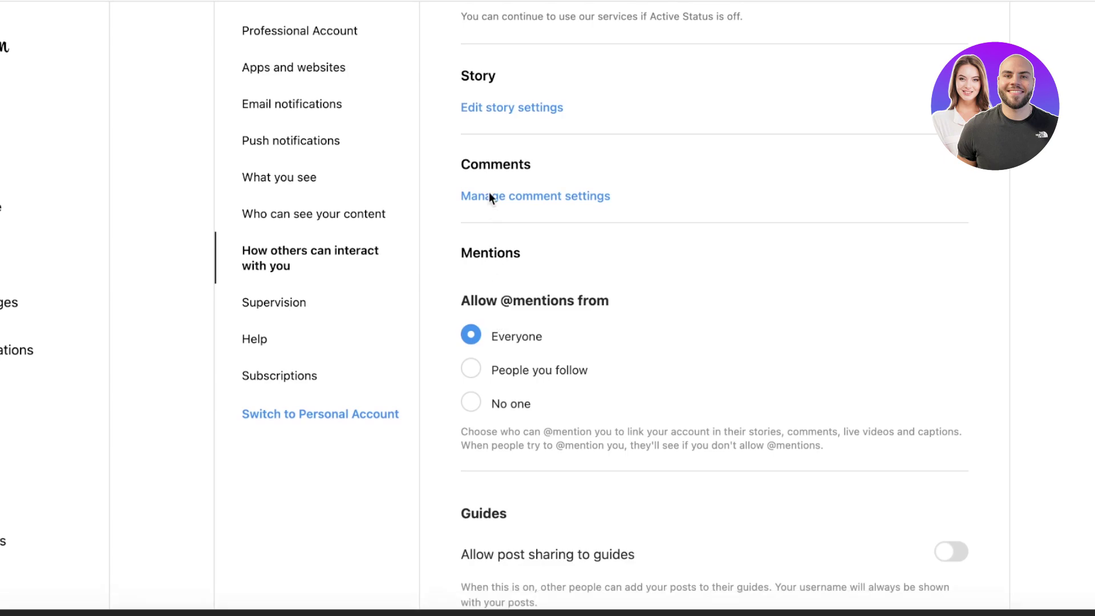
{"action": "scroll", "coordinate": [552, 342], "scroll_direction": "down", "scroll_amount": 3}
{"action": "scroll", "coordinate": [552, 342], "scroll_direction": "down", "scroll_amount": 5}
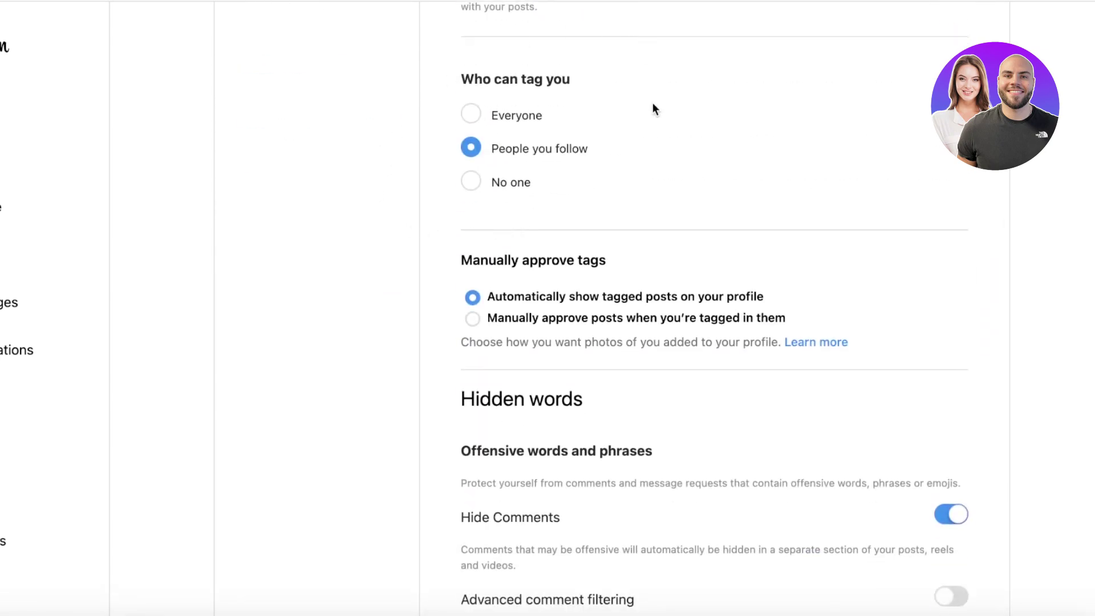
{"action": "scroll", "coordinate": [653, 115], "scroll_direction": "up", "scroll_amount": 5}
{"action": "scroll", "coordinate": [641, 134], "scroll_direction": "down", "scroll_amount": 3}
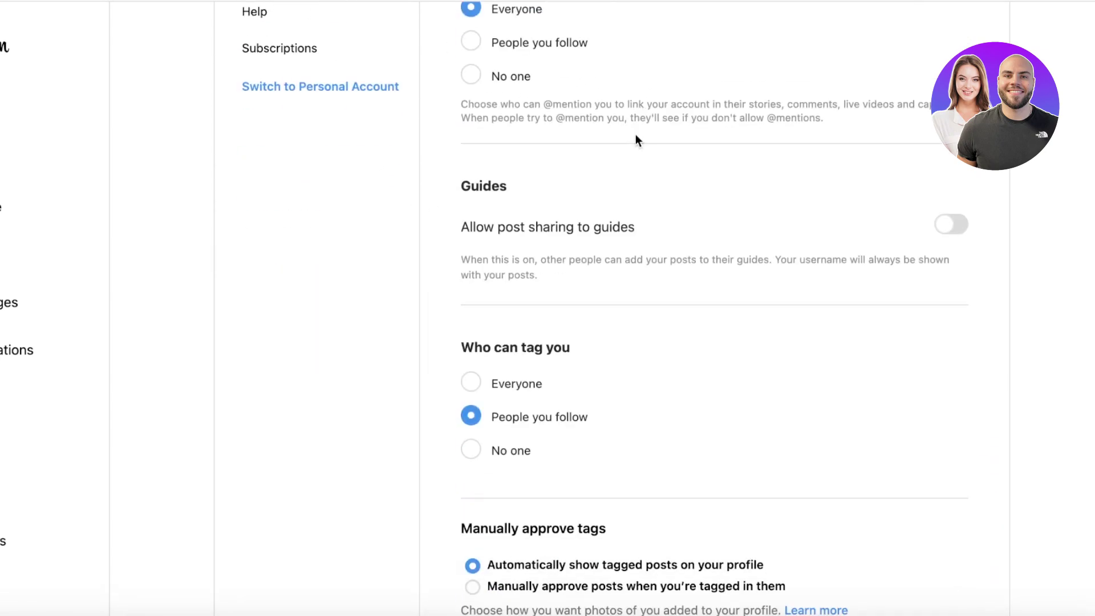
{"action": "scroll", "coordinate": [633, 140], "scroll_direction": "down", "scroll_amount": 1}
{"action": "scroll", "coordinate": [632, 139], "scroll_direction": "down", "scroll_amount": 6}
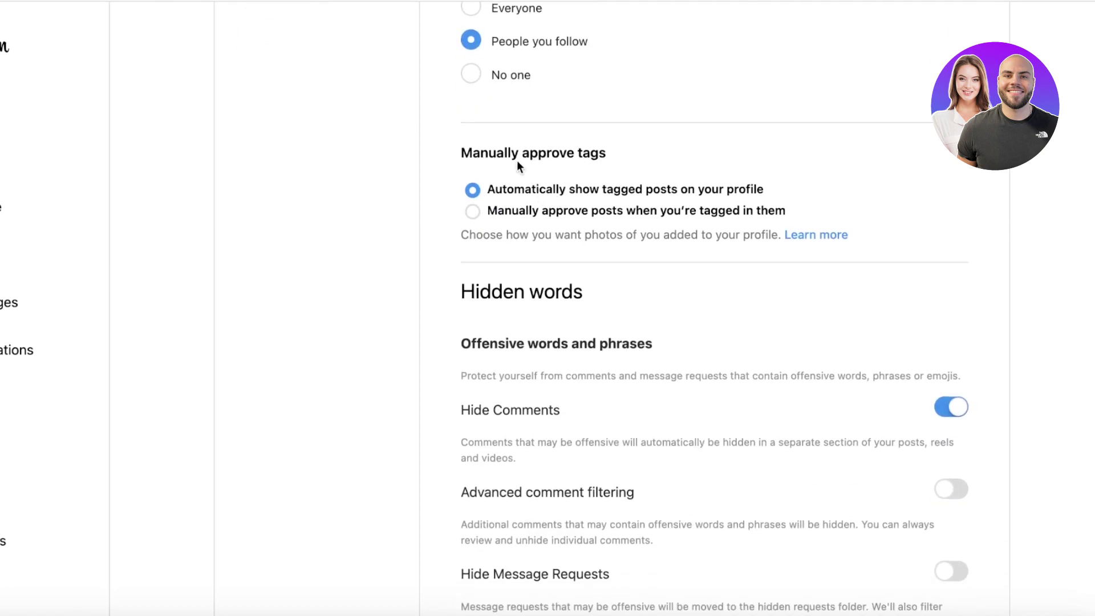
{"action": "scroll", "coordinate": [517, 160], "scroll_direction": "up", "scroll_amount": 3}
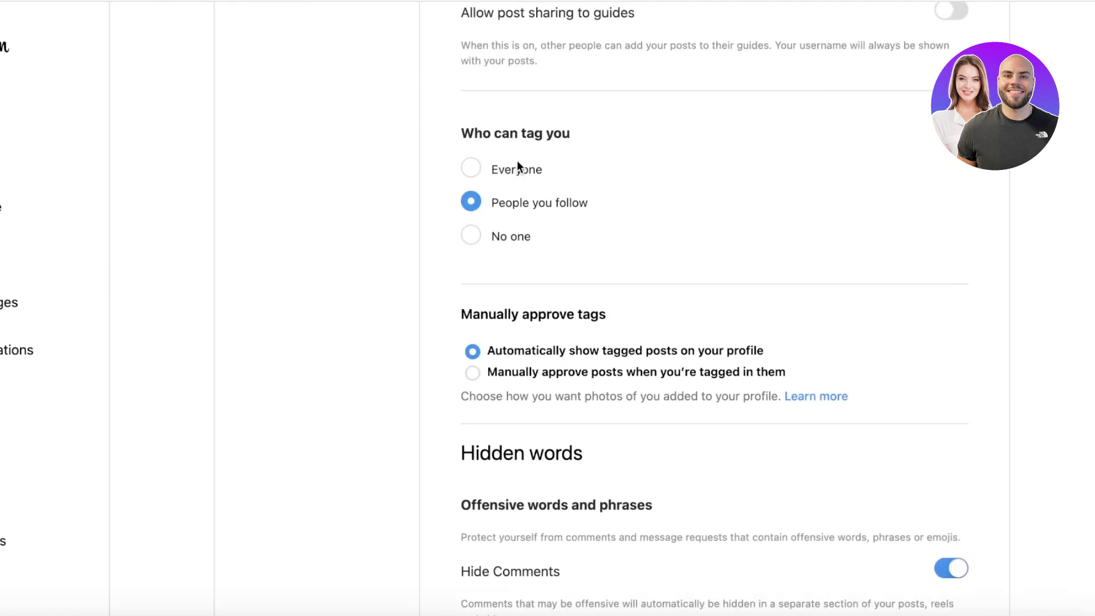
Set tagging to No one, require manual approval of tagged posts, and visit Supervision.
{"action": "left_click", "coordinate": [472, 239]}
{"action": "left_click", "coordinate": [466, 338]}
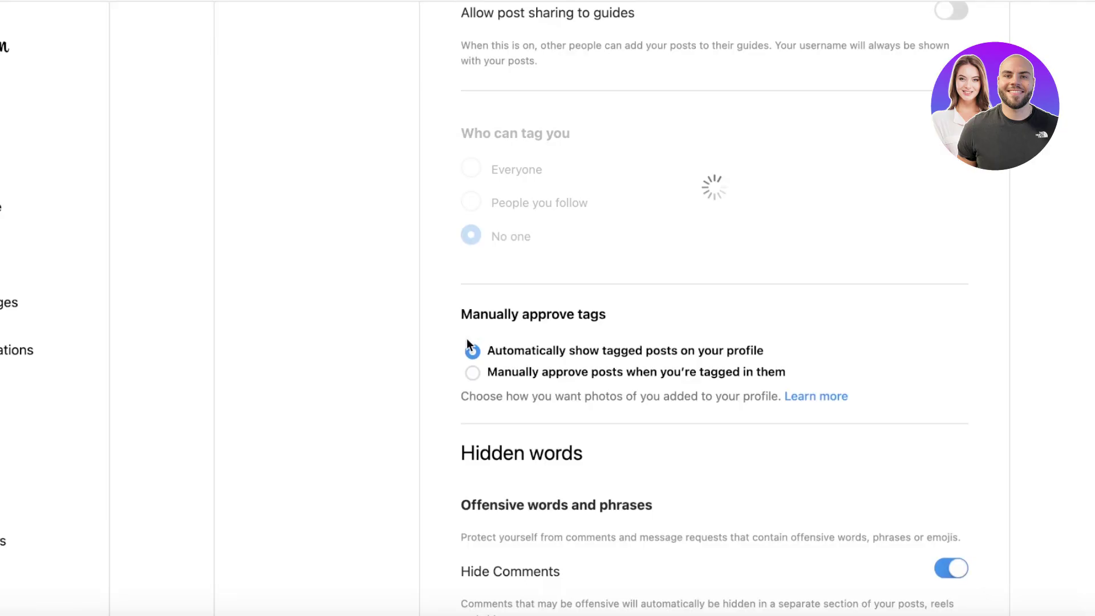
{"action": "scroll", "coordinate": [625, 75], "scroll_direction": "down", "scroll_amount": 1}
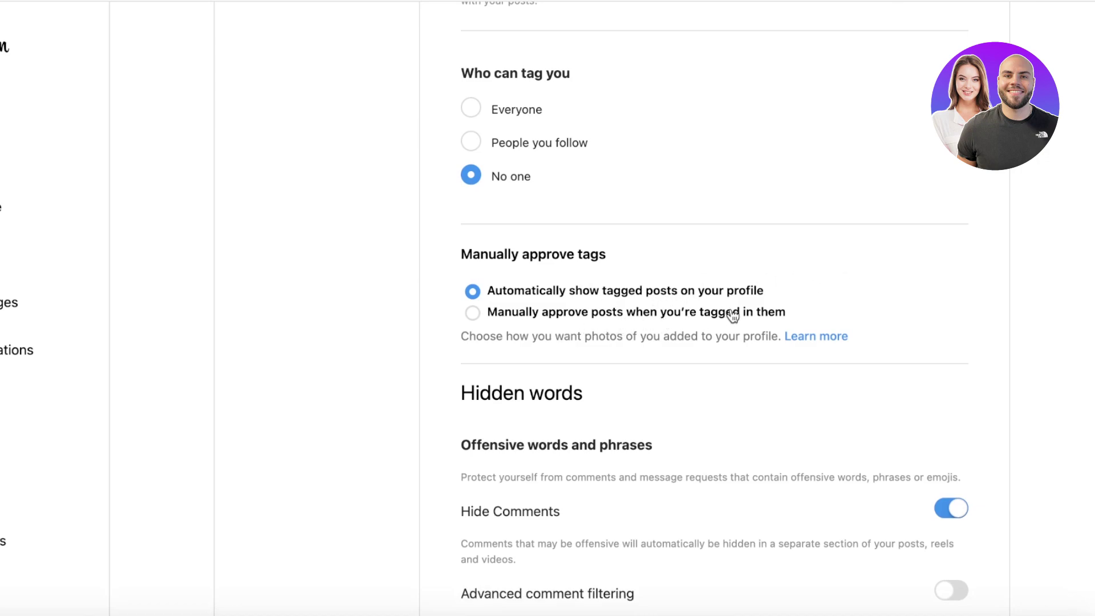
{"action": "left_click", "coordinate": [499, 318]}
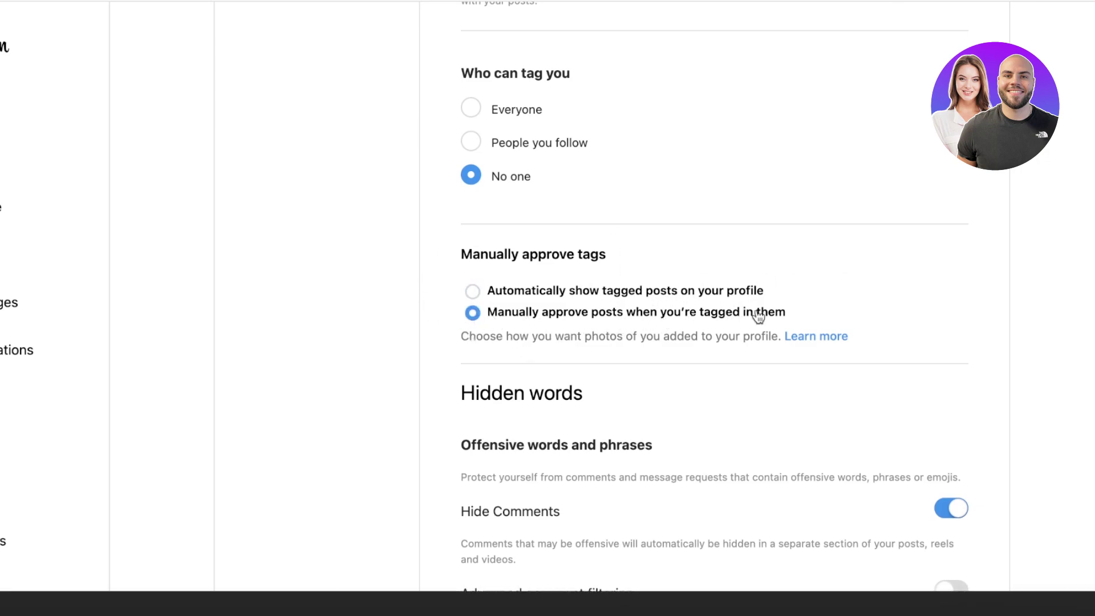
{"action": "scroll", "coordinate": [624, 325], "scroll_direction": "down", "scroll_amount": 1}
{"action": "scroll", "coordinate": [608, 325], "scroll_direction": "down", "scroll_amount": 3}
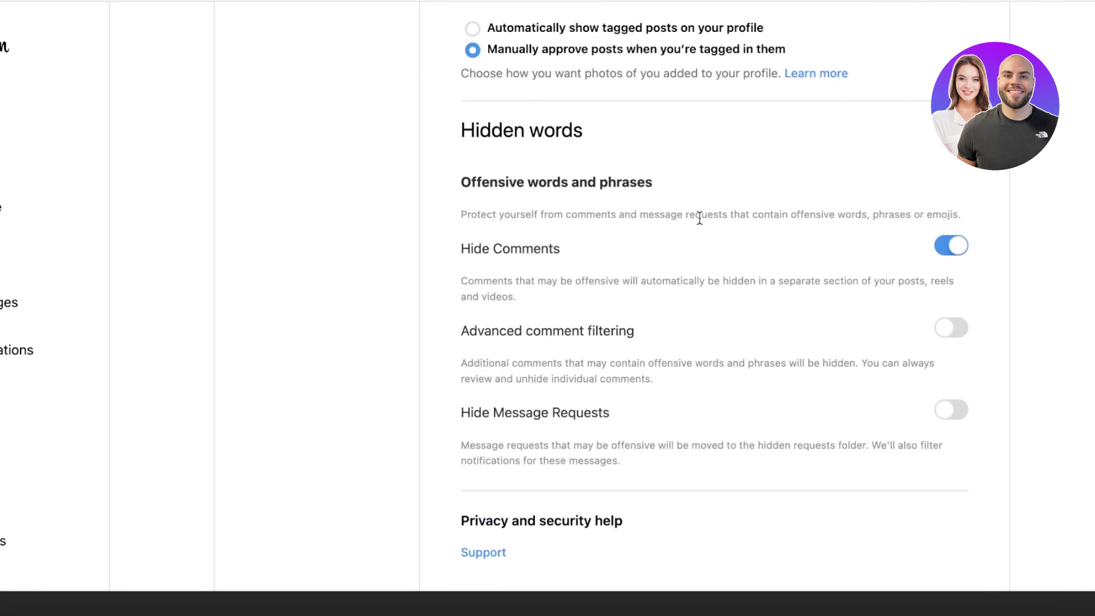
{"action": "scroll", "coordinate": [526, 223], "scroll_direction": "down", "scroll_amount": 2}
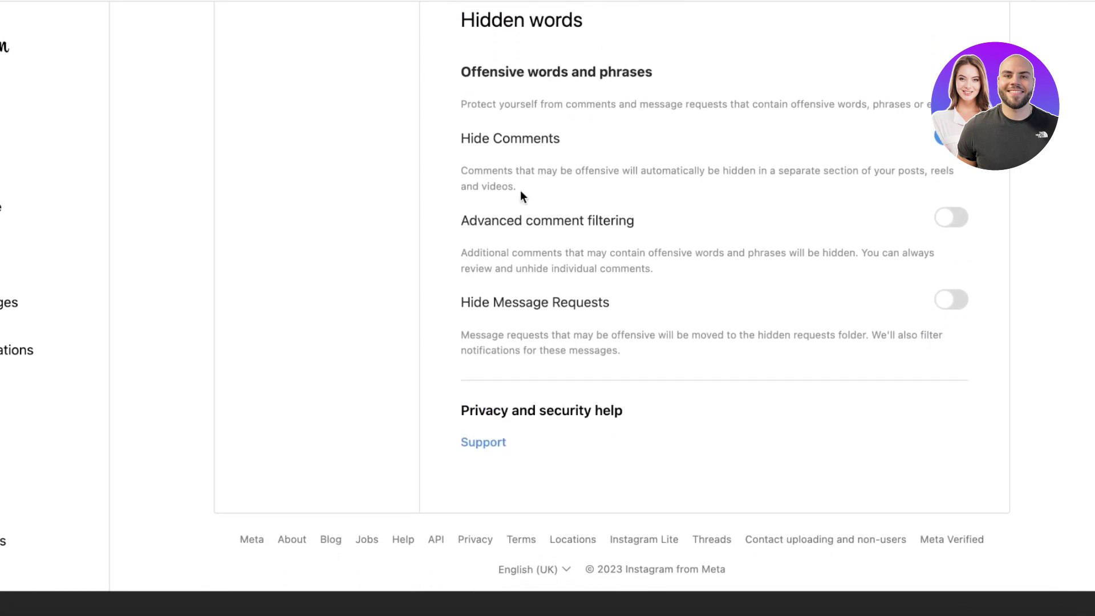
{"action": "scroll", "coordinate": [505, 394], "scroll_direction": "up", "scroll_amount": 5}
{"action": "scroll", "coordinate": [423, 362], "scroll_direction": "up", "scroll_amount": 2}
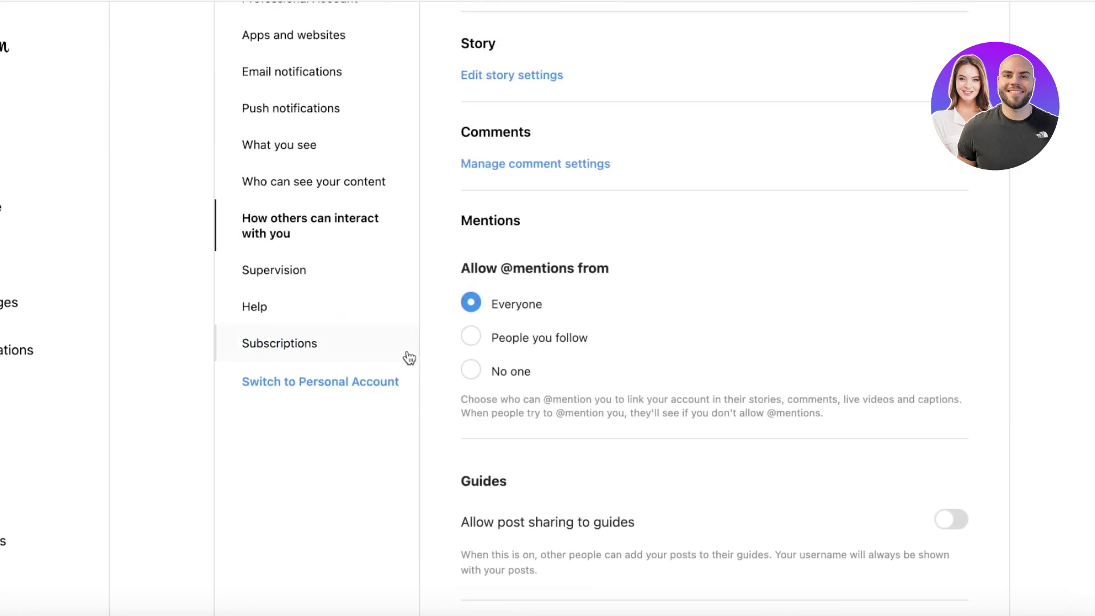
{"action": "left_click", "coordinate": [364, 281]}
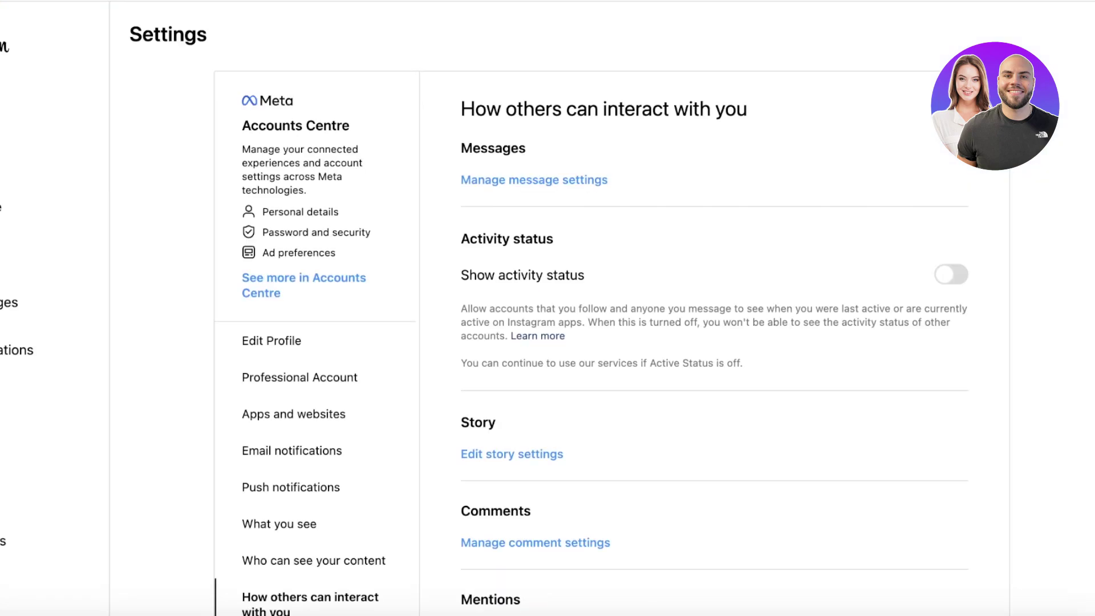
{"action": "scroll", "coordinate": [248, 274], "scroll_direction": "down", "scroll_amount": 5}
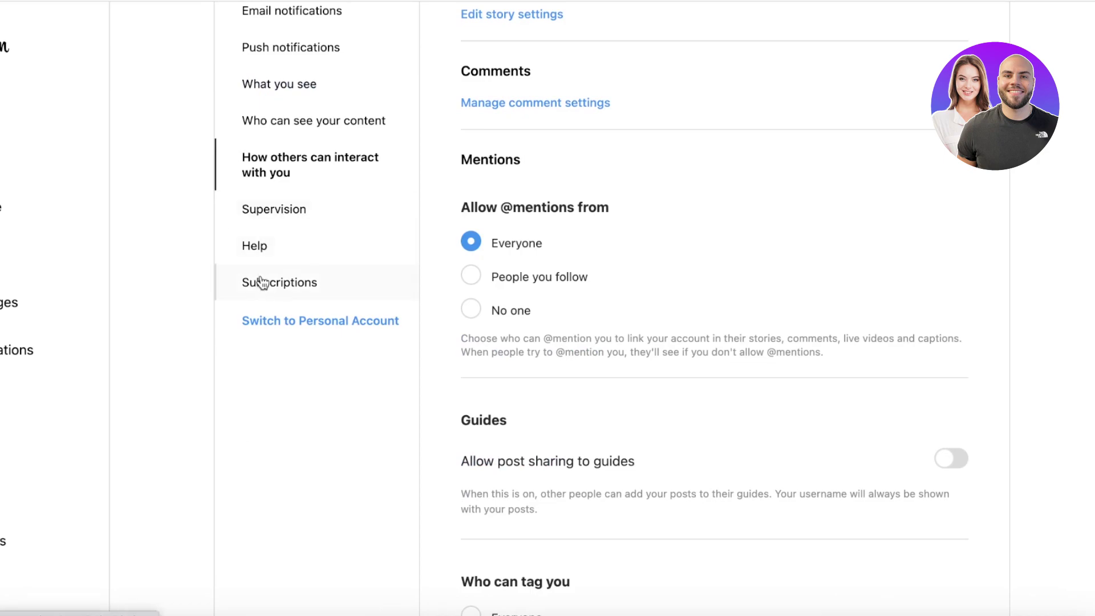
Review the Subscriptions, Edit Profile and Professional Account pages, then open Accounts Centre.
{"action": "left_click", "coordinate": [265, 297]}
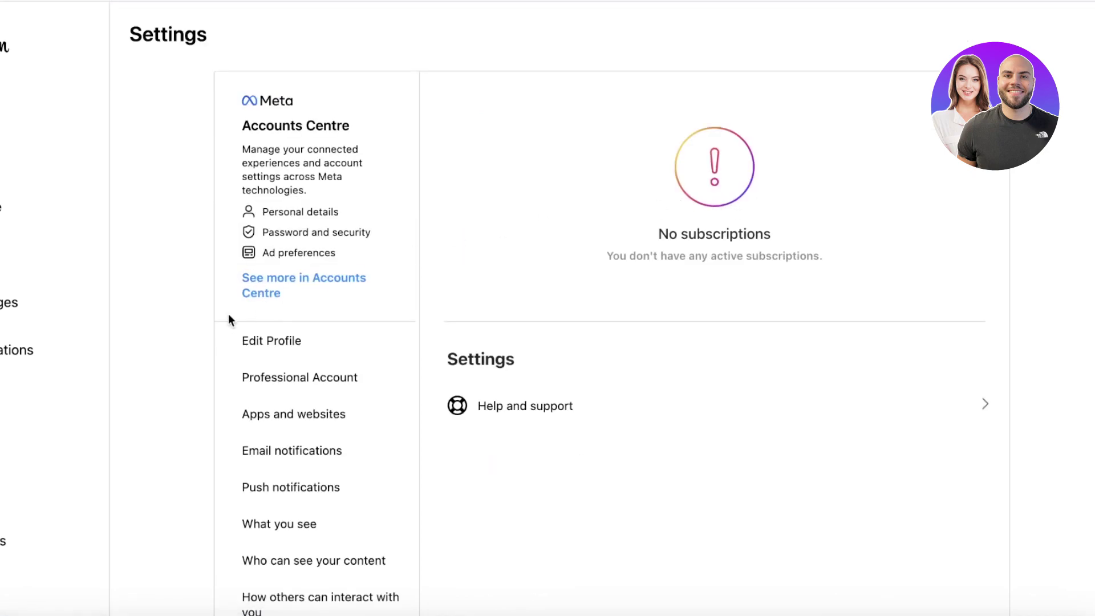
{"action": "left_click", "coordinate": [289, 349]}
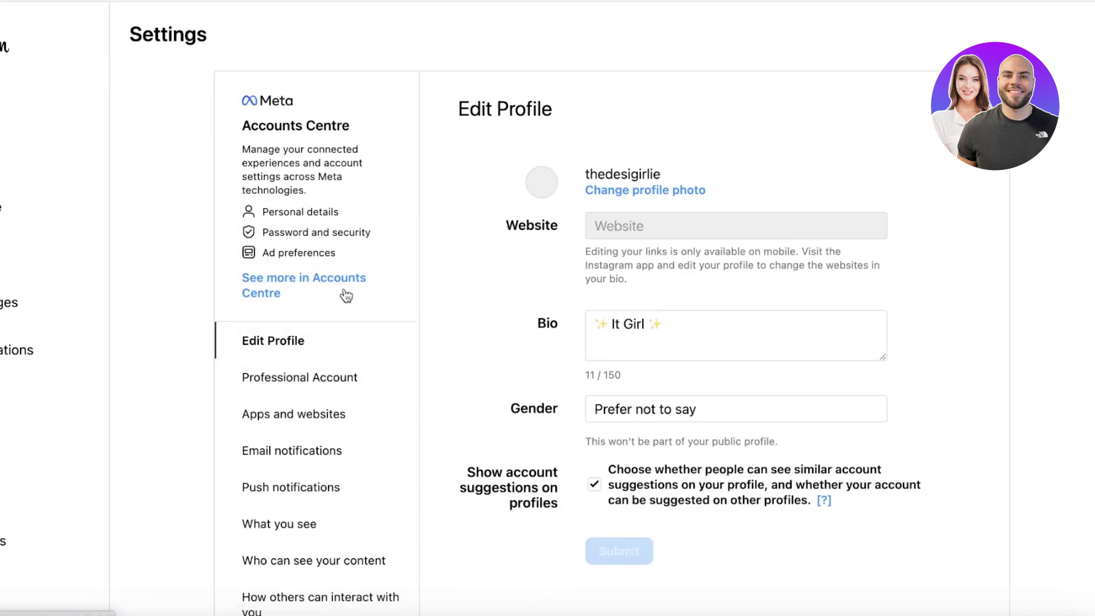
{"action": "scroll", "coordinate": [380, 289], "scroll_direction": "down", "scroll_amount": 2}
{"action": "scroll", "coordinate": [404, 314], "scroll_direction": "down", "scroll_amount": 1}
{"action": "left_click", "coordinate": [365, 222]}
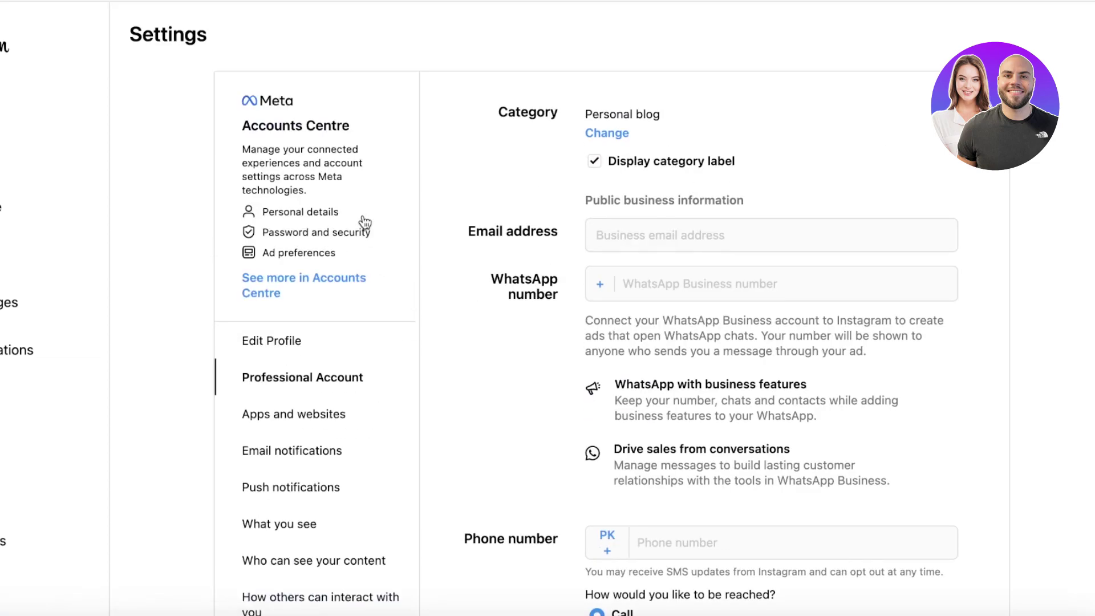
{"action": "scroll", "coordinate": [909, 236], "scroll_direction": "down", "scroll_amount": 5}
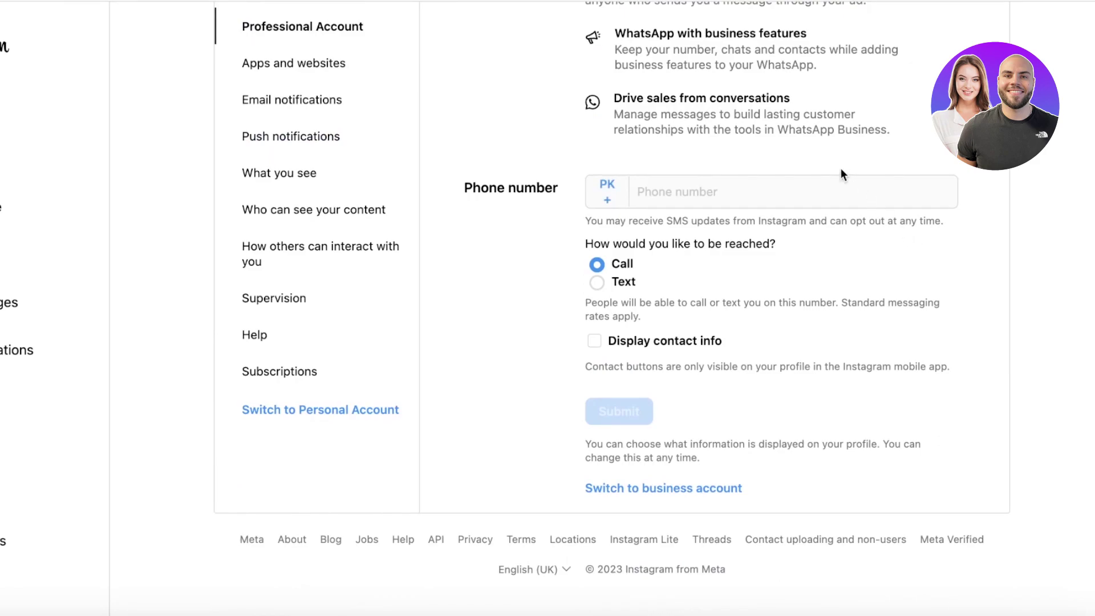
{"action": "scroll", "coordinate": [840, 168], "scroll_direction": "up", "scroll_amount": 5}
{"action": "left_click", "coordinate": [289, 286]}
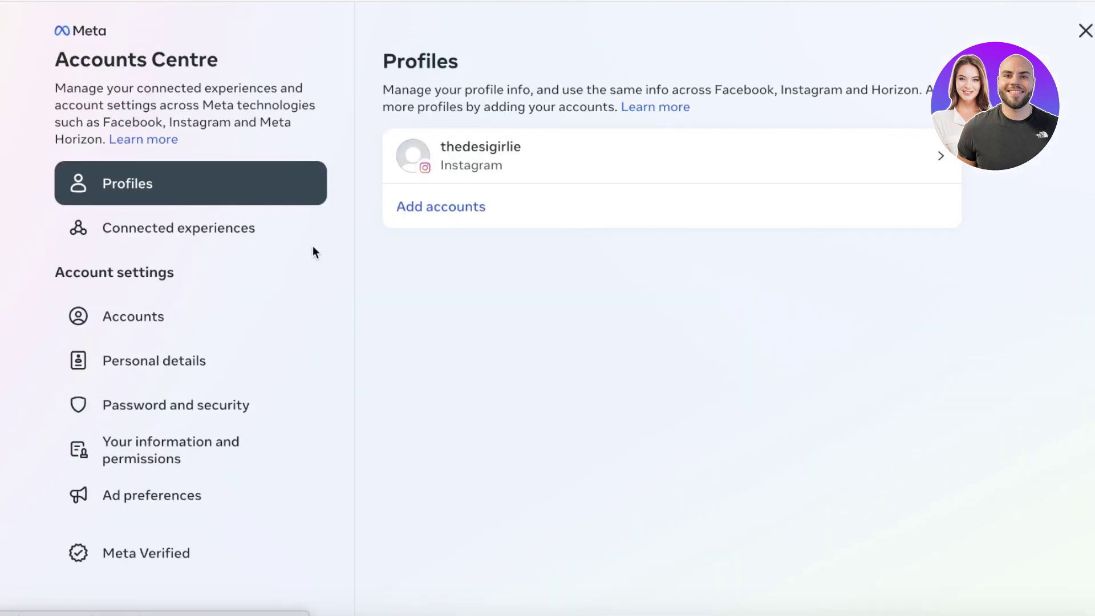
{"action": "left_click", "coordinate": [475, 167]}
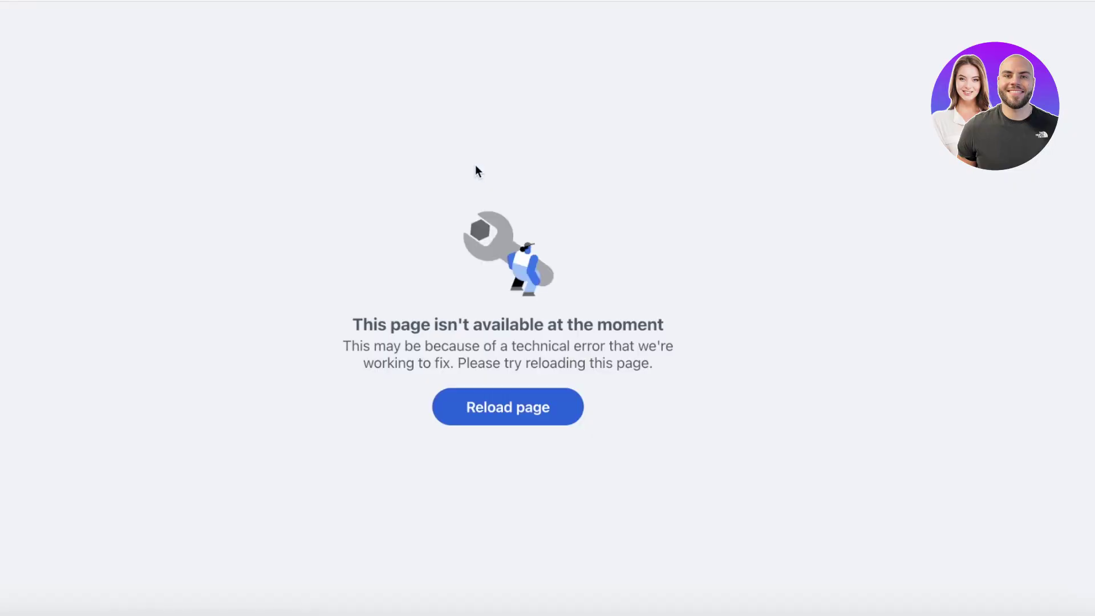
{"action": "left_click", "coordinate": [556, 395]}
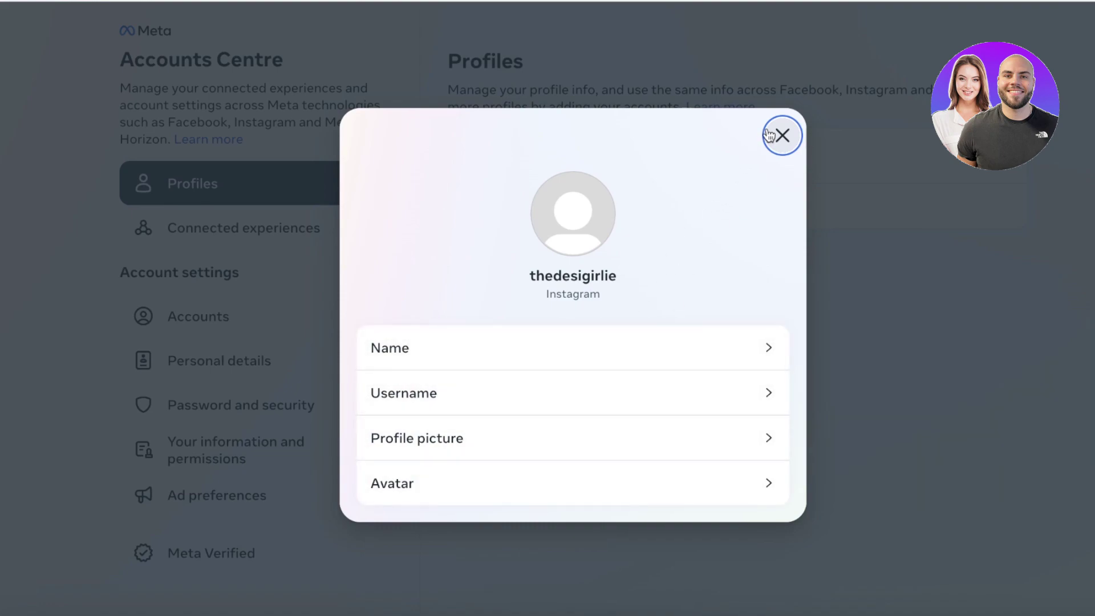
{"action": "left_click", "coordinate": [773, 148]}
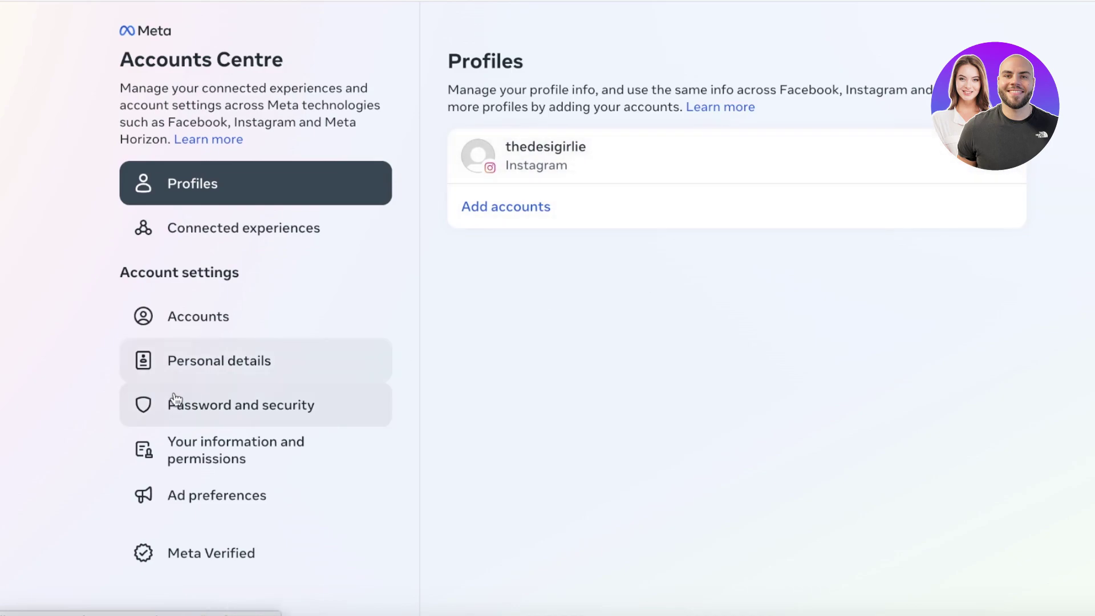
{"action": "left_click", "coordinate": [182, 324]}
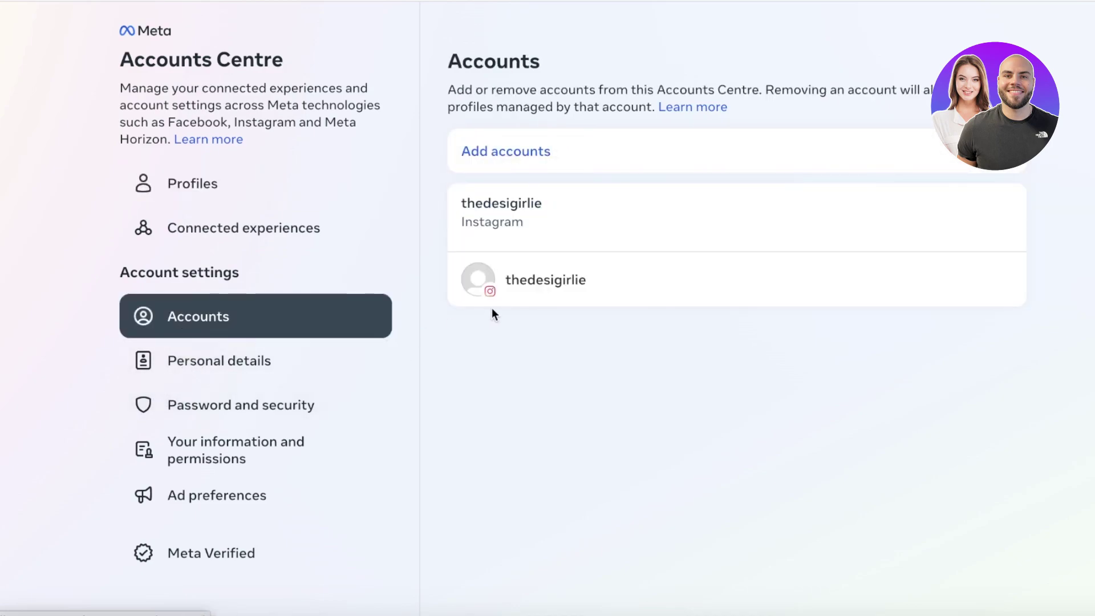
{"action": "left_click", "coordinate": [259, 191]}
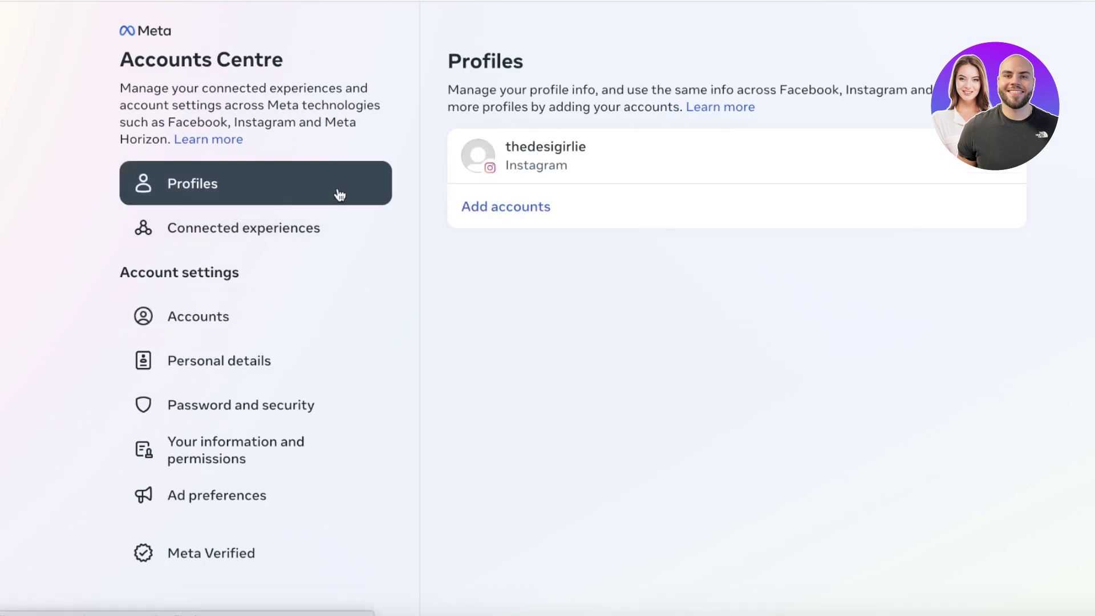
{"action": "left_click", "coordinate": [472, 155]}
{"action": "left_click", "coordinate": [386, 358]}
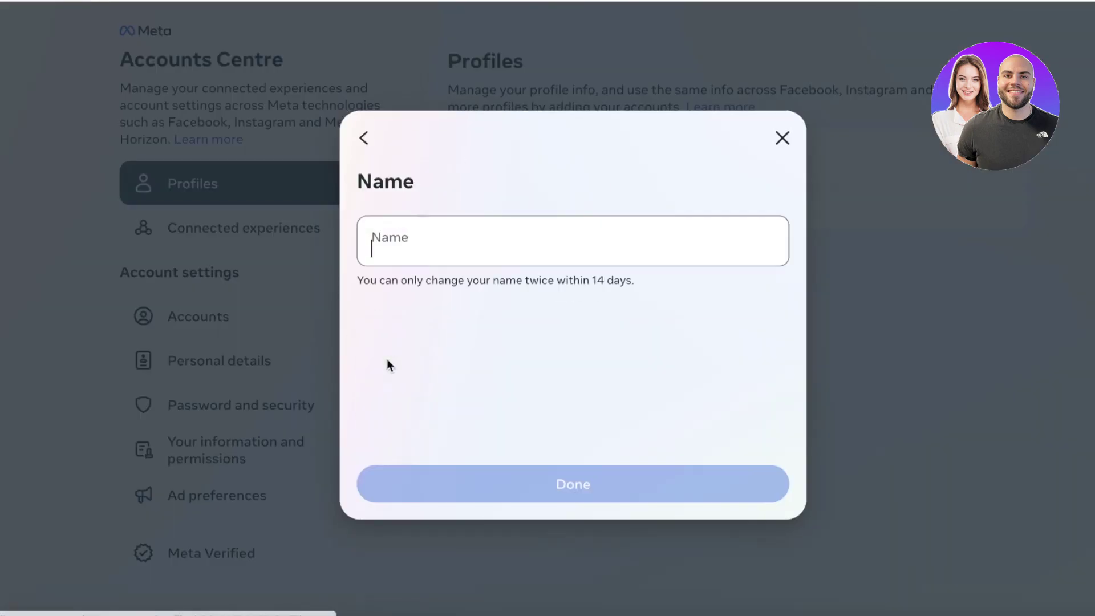
{"action": "left_click", "coordinate": [363, 138]}
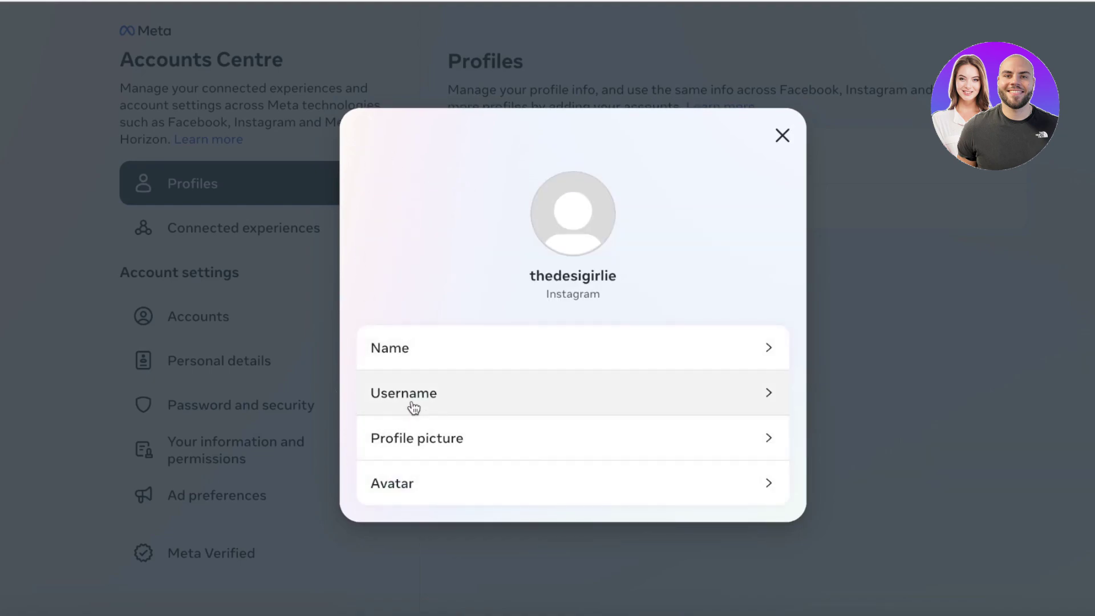
{"action": "left_click", "coordinate": [783, 135]}
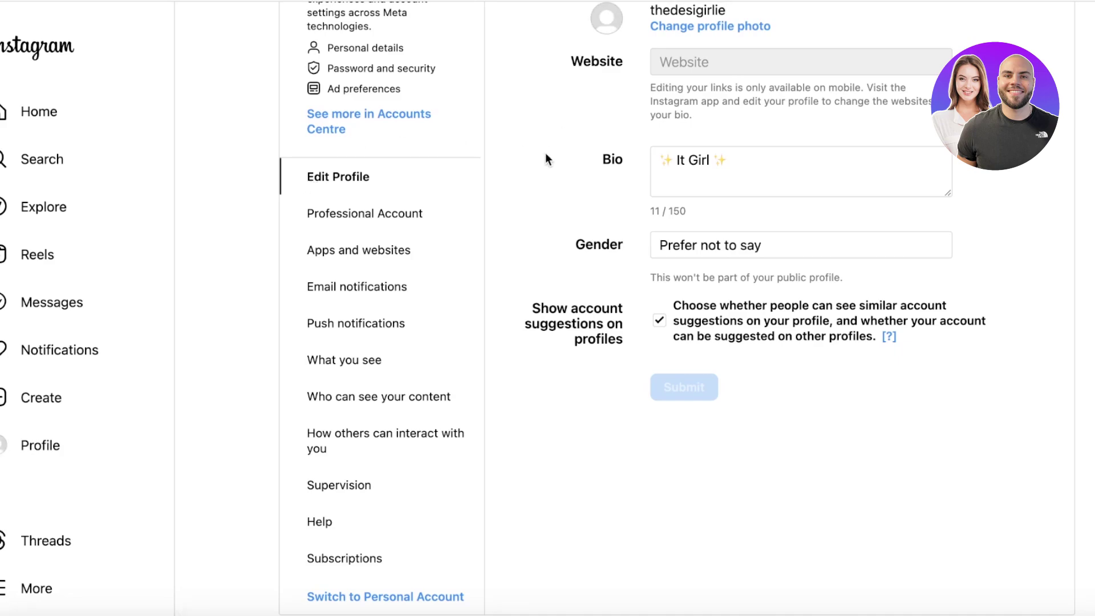
{"action": "scroll", "coordinate": [619, 162], "scroll_direction": "up", "scroll_amount": 2}
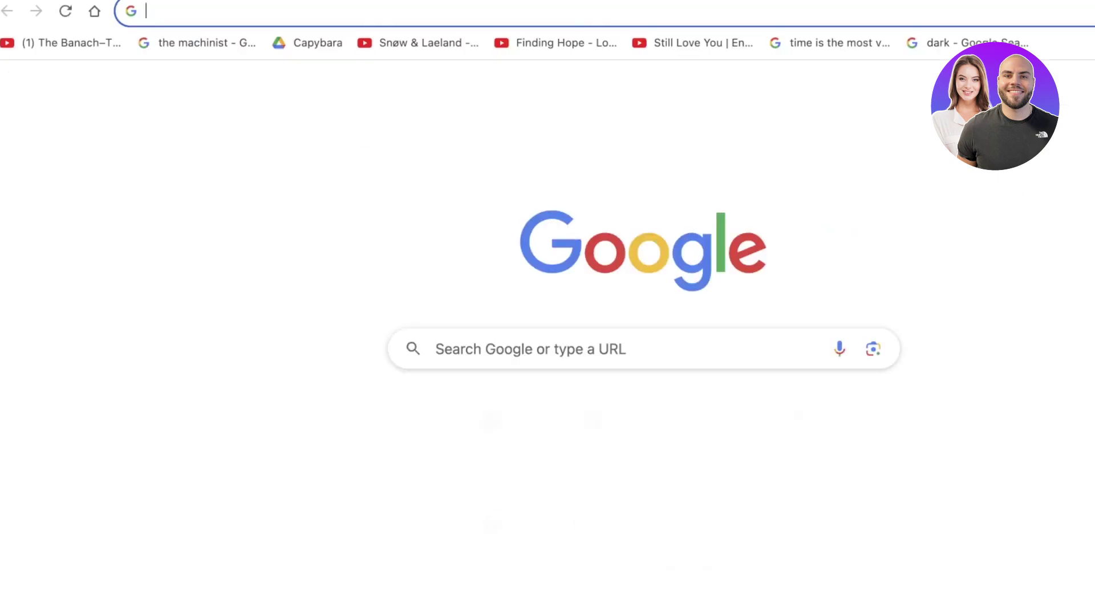
{"action": "type", "text": "meta"}
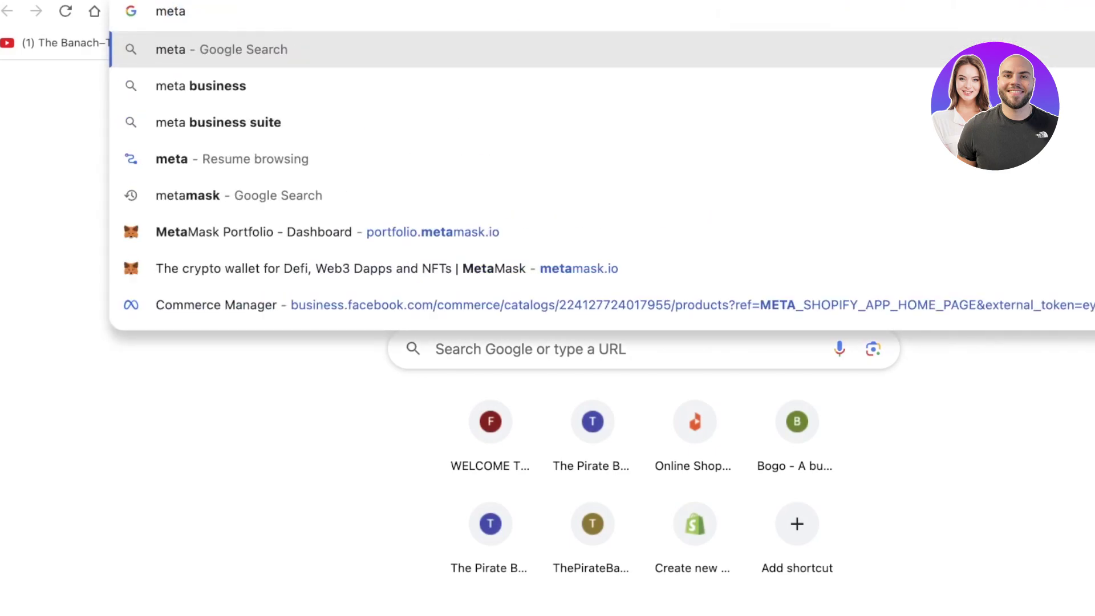
{"action": "type", "text": " m"}
Fix the typo and search Google for 'meta account'.
{"action": "key", "text": "BackSpace"}
{"action": "type", "text": "v"}
{"action": "key", "text": "BackSpace"}
{"action": "key", "text": "BackSpace"}
{"action": "type", "text": "account"}
{"action": "key", "text": "Return"}
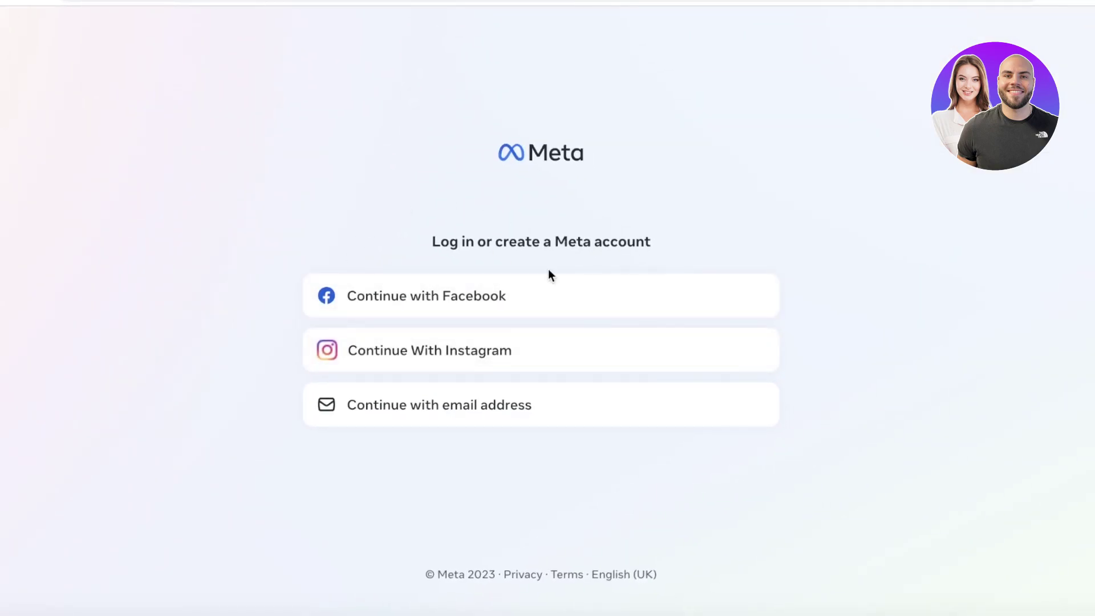
Continue to Meta with Instagram and select the Instagram login username field.
{"action": "left_click", "coordinate": [477, 352]}
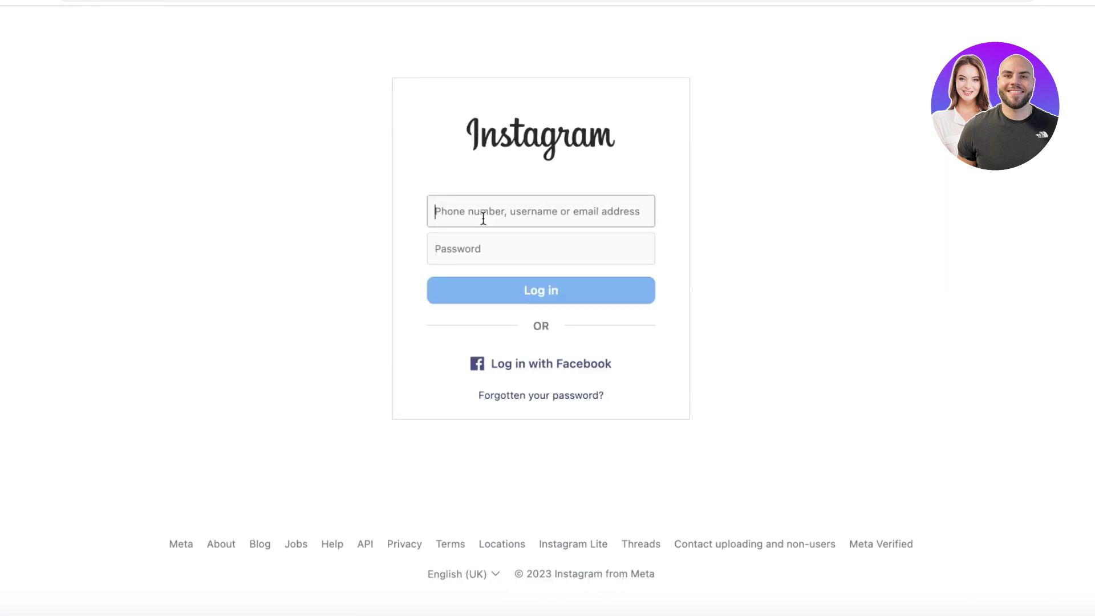
{"action": "left_click", "coordinate": [476, 215]}
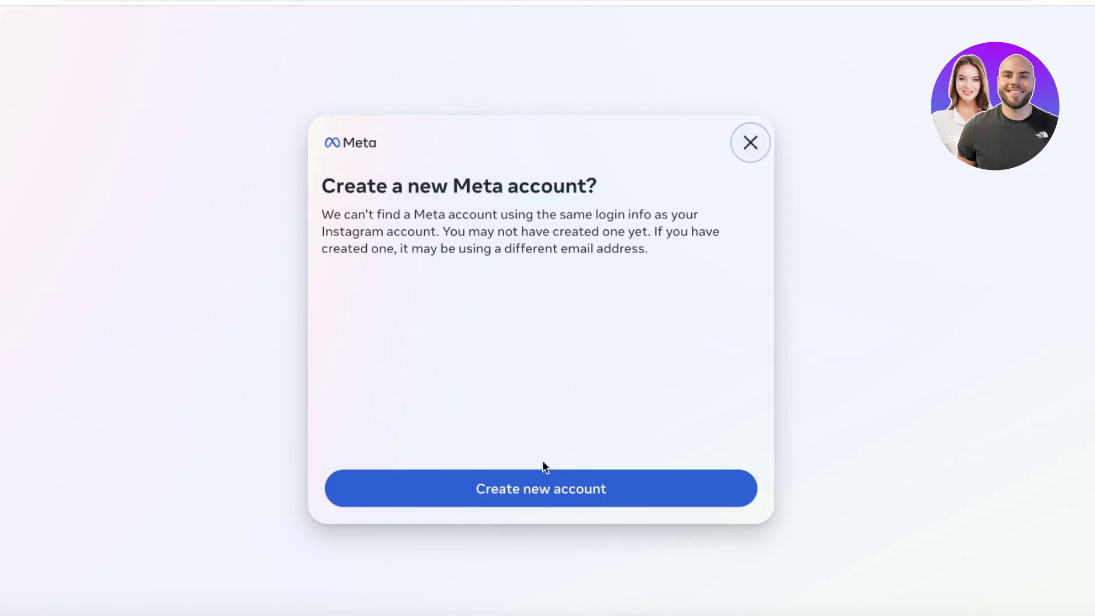
Create a new Meta account with the autofilled name, leaving promotional emails unticked.
{"action": "left_click", "coordinate": [519, 488]}
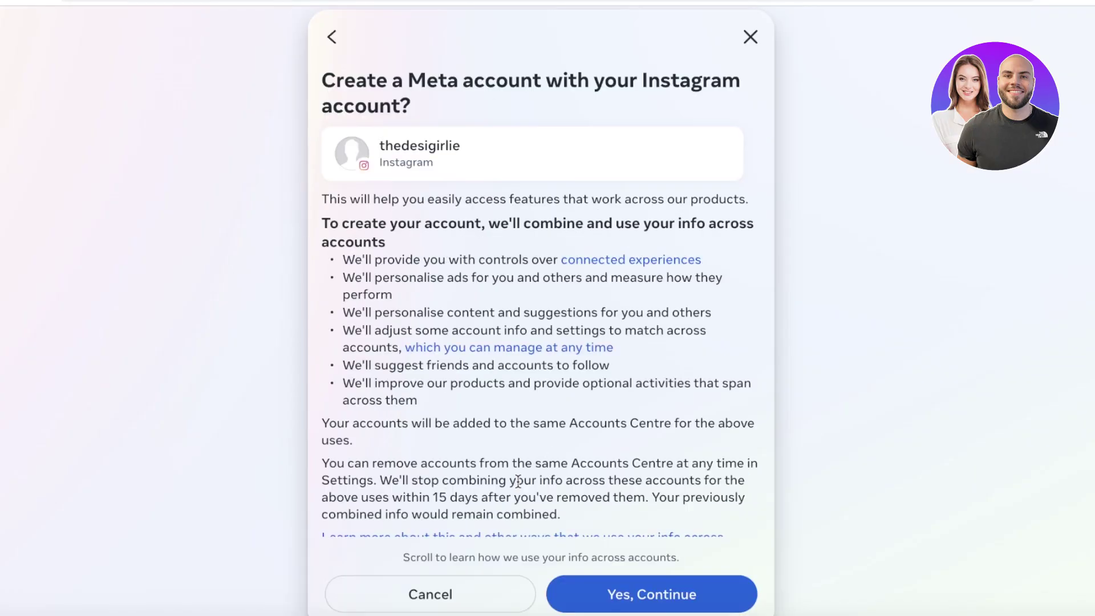
{"action": "left_click", "coordinate": [613, 594]}
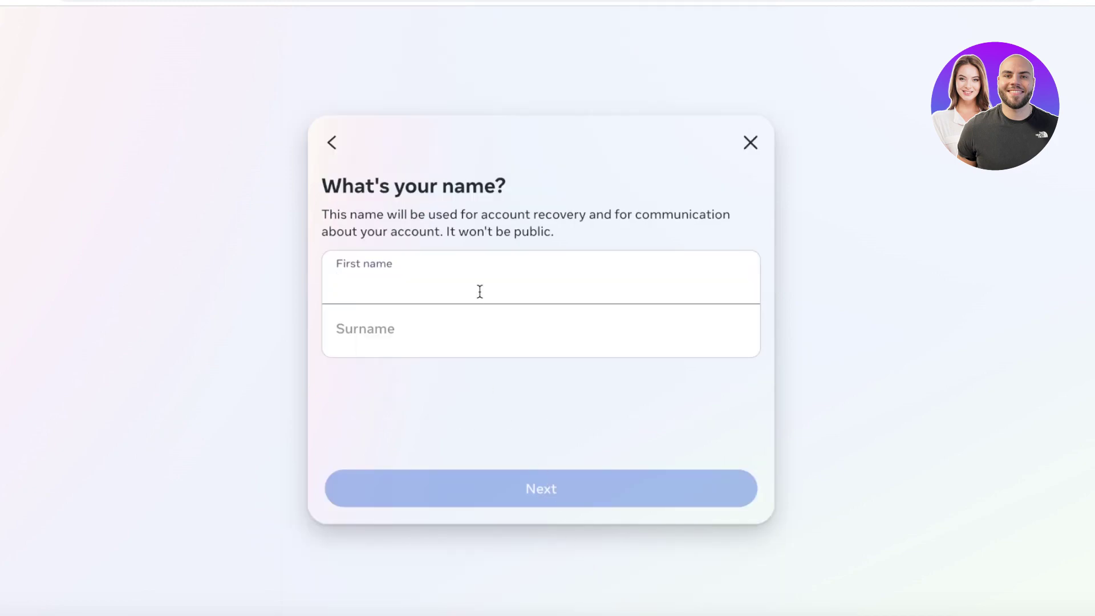
{"action": "type", "text": "Jane"}
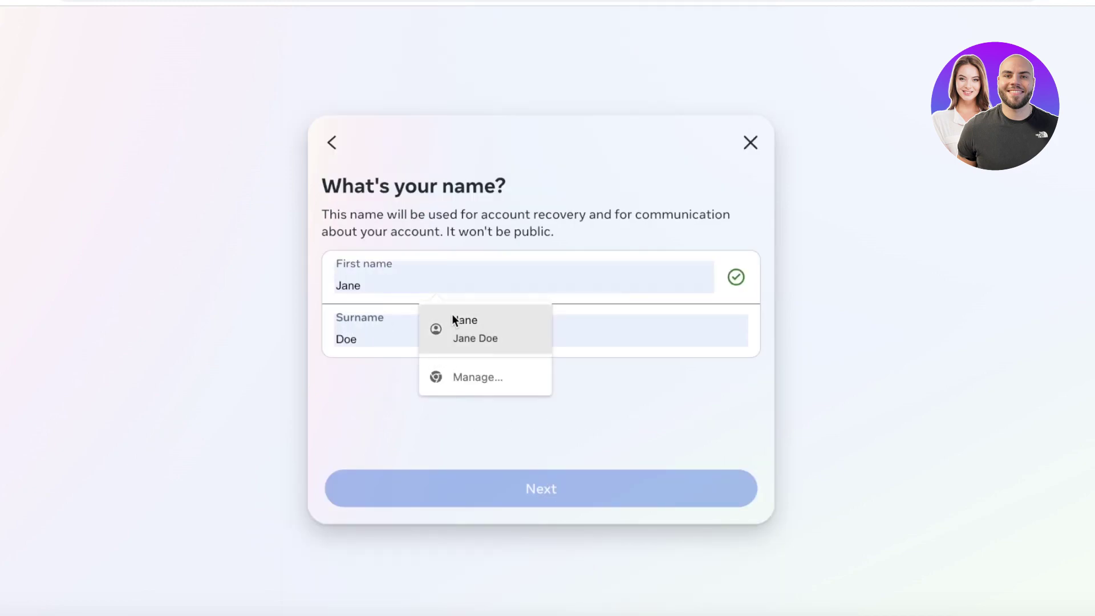
{"action": "left_click", "coordinate": [454, 325]}
{"action": "left_click", "coordinate": [539, 495]}
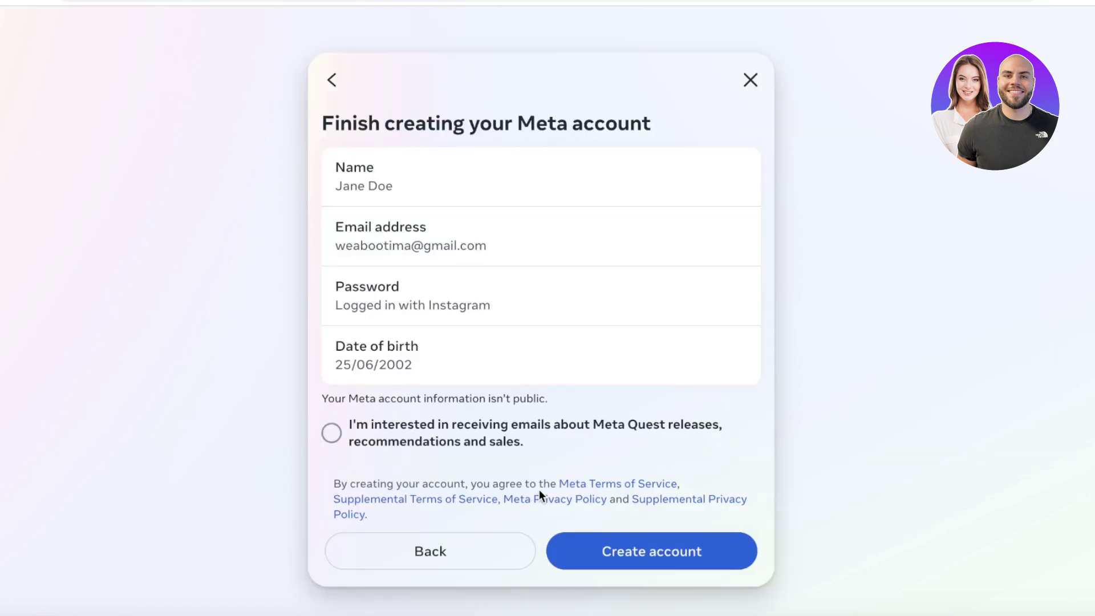
{"action": "left_click", "coordinate": [356, 442]}
{"action": "left_click", "coordinate": [359, 442]}
{"action": "left_click", "coordinate": [572, 562]}
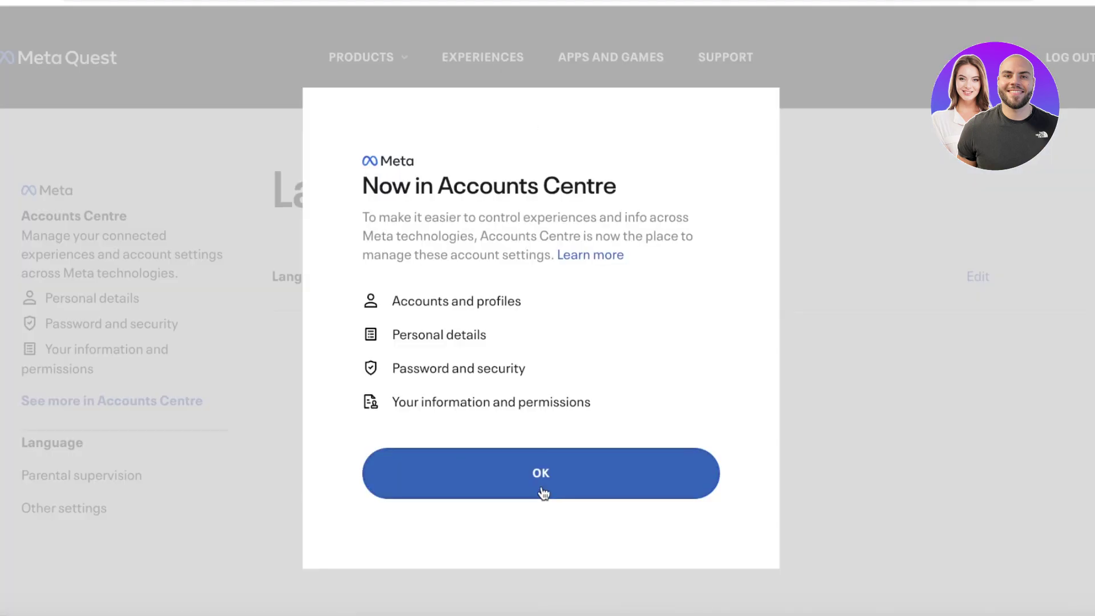
Dismiss the 'Now in Accounts Centre' notice.
{"action": "left_click", "coordinate": [542, 486]}
{"action": "mouse_move", "coordinate": [366, 56]}
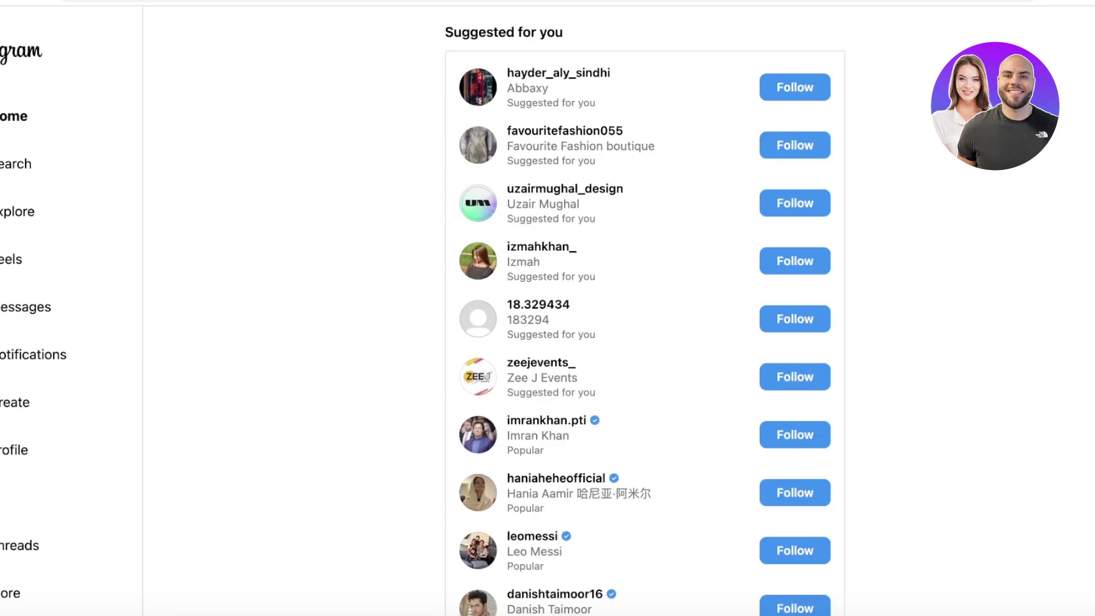
{"action": "scroll", "coordinate": [298, 152], "scroll_direction": "down", "scroll_amount": 10}
{"action": "scroll", "coordinate": [393, 214], "scroll_direction": "down", "scroll_amount": 5}
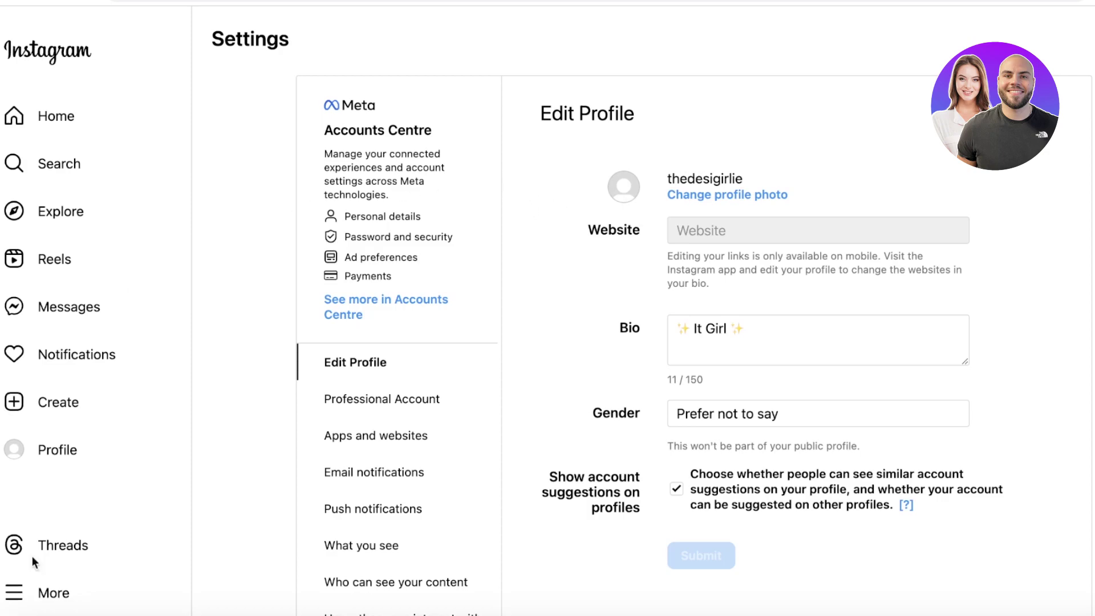
Go to the Instagram profile page to reach the Meta Business Suite login.
{"action": "left_click", "coordinate": [68, 444]}
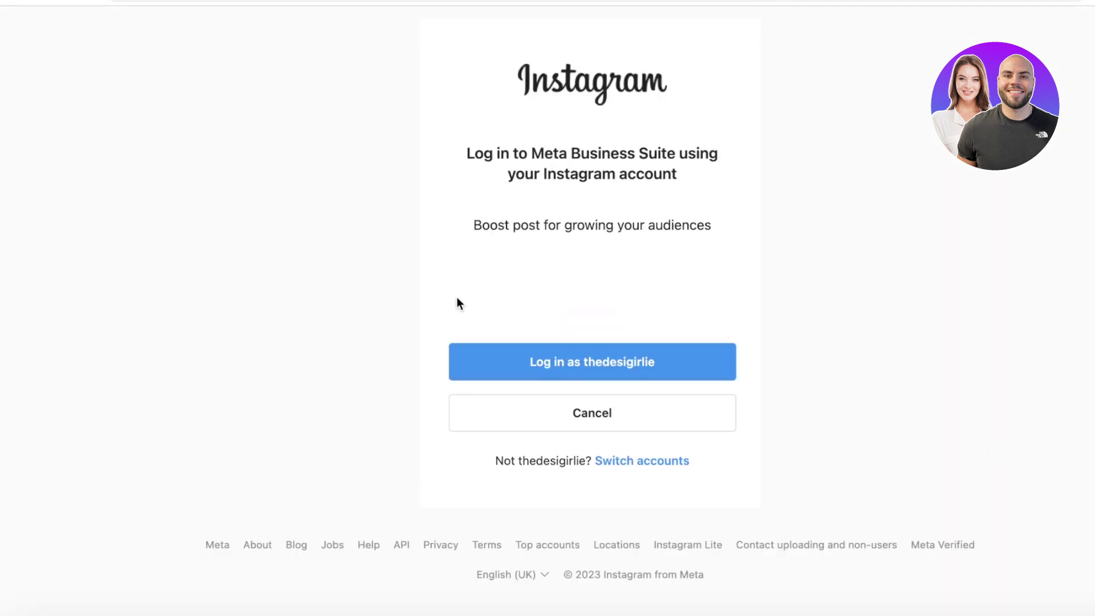
Log in to Meta Business Suite via Instagram and switch the language to English (US).
{"action": "left_click", "coordinate": [505, 368]}
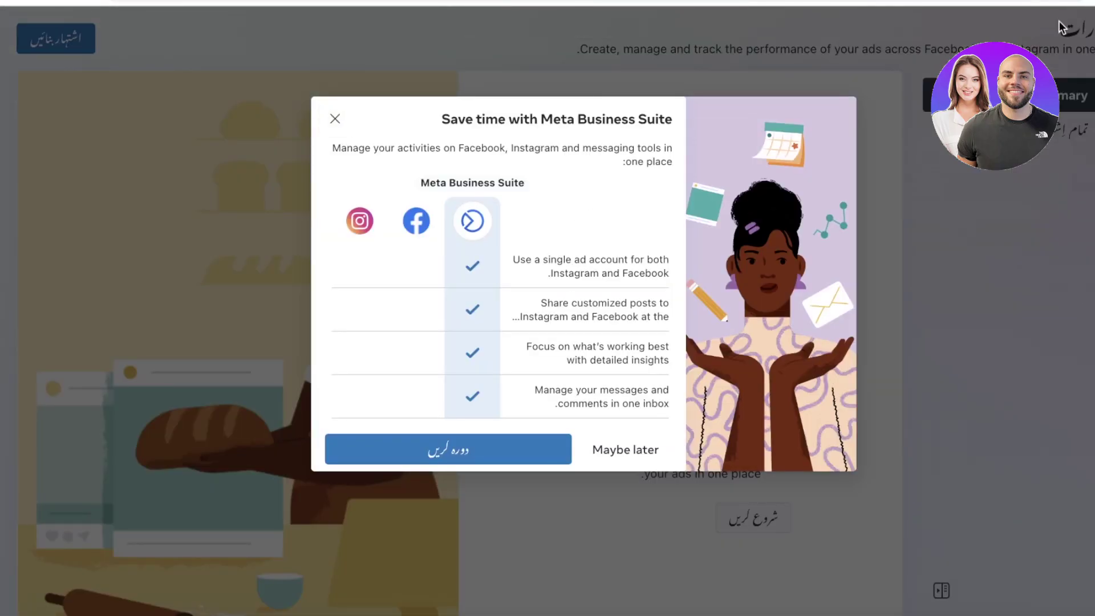
{"action": "left_click", "coordinate": [334, 118]}
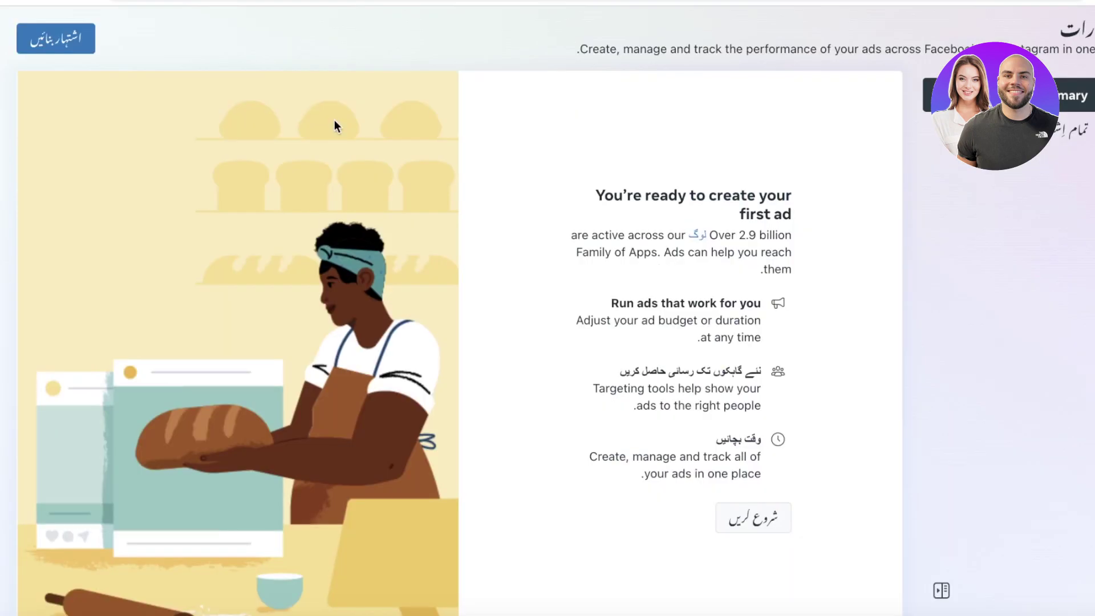
{"action": "scroll", "coordinate": [679, 216], "scroll_direction": "down", "scroll_amount": 1}
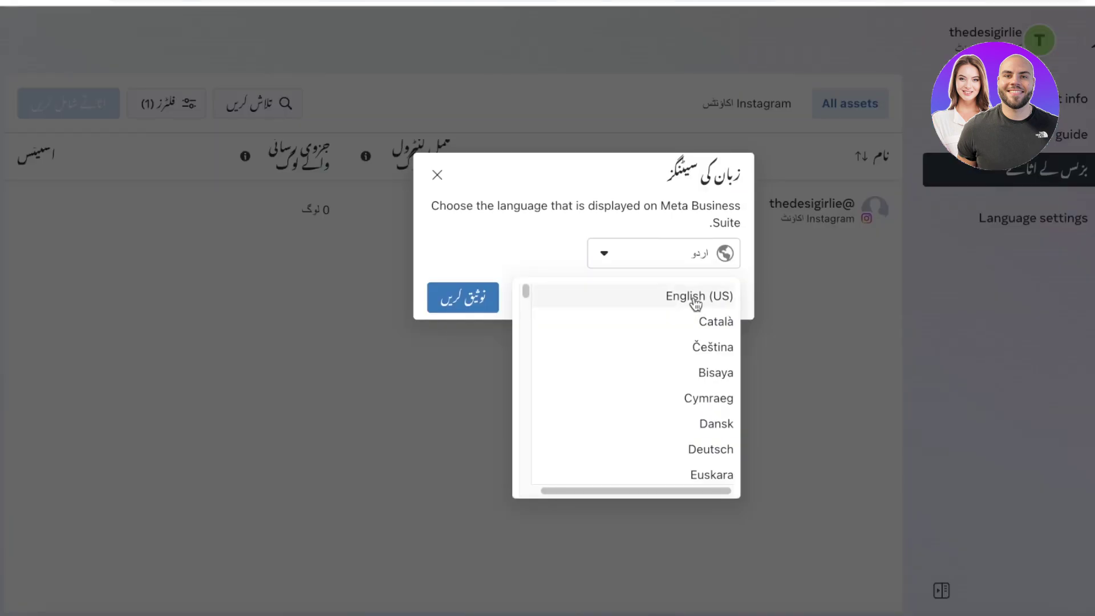
{"action": "left_click", "coordinate": [695, 300]}
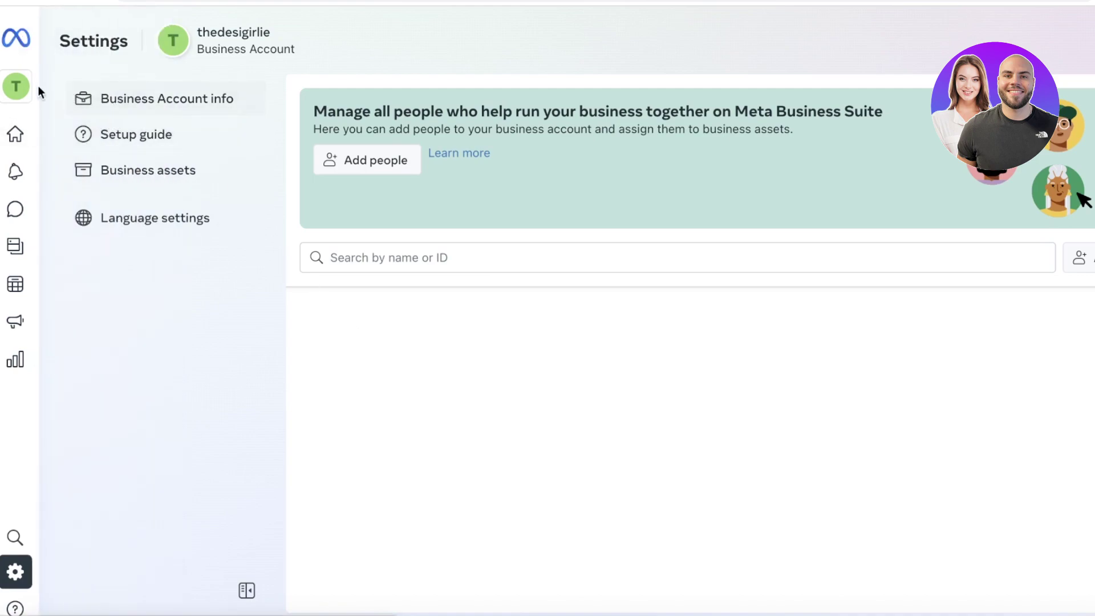
Glance at the business account list, then go to the Home page.
{"action": "mouse_move", "coordinate": [16, 137]}
{"action": "left_click", "coordinate": [94, 86]}
{"action": "left_click", "coordinate": [442, 40]}
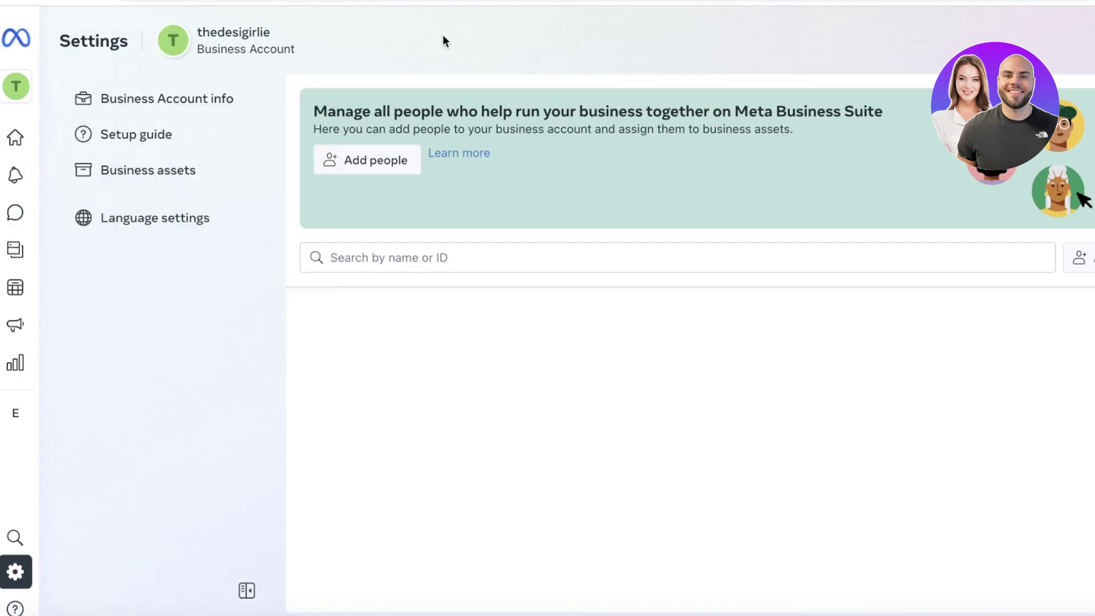
{"action": "left_click", "coordinate": [26, 148]}
{"action": "scroll", "coordinate": [352, 259], "scroll_direction": "down", "scroll_amount": 5}
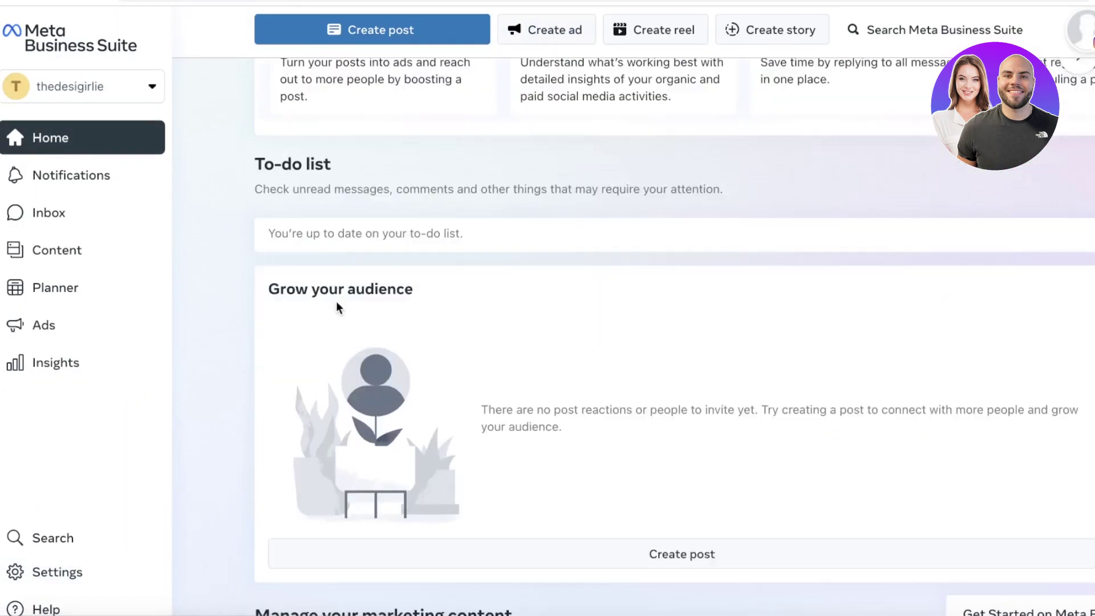
{"action": "scroll", "coordinate": [472, 365], "scroll_direction": "up", "scroll_amount": 3}
{"action": "scroll", "coordinate": [481, 366], "scroll_direction": "up", "scroll_amount": 2}
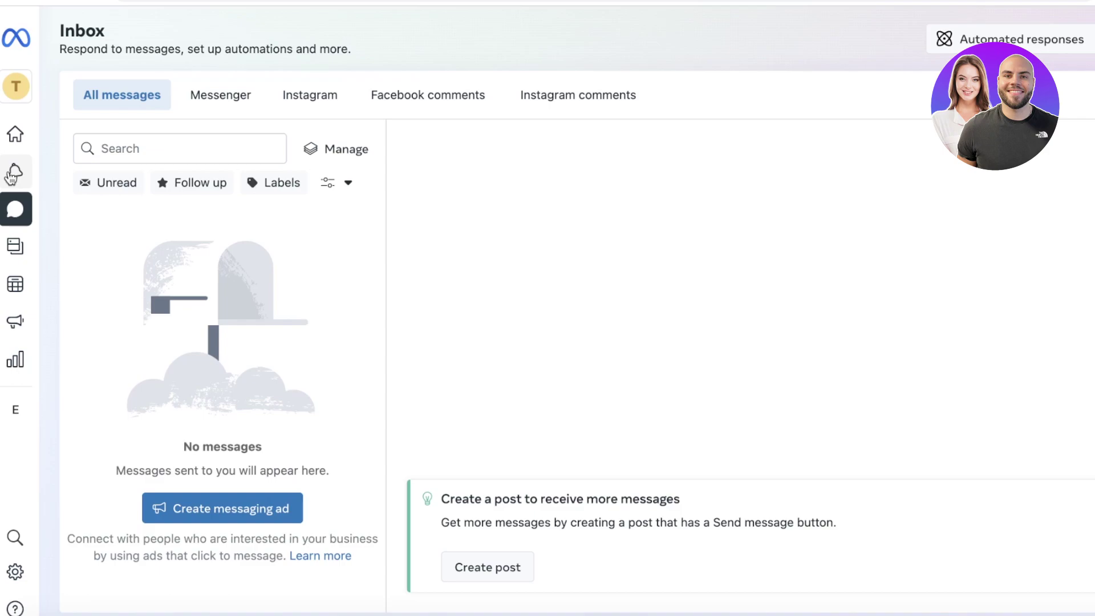
Check Notifications, then bring up the Planner calendar.
{"action": "left_click", "coordinate": [14, 172]}
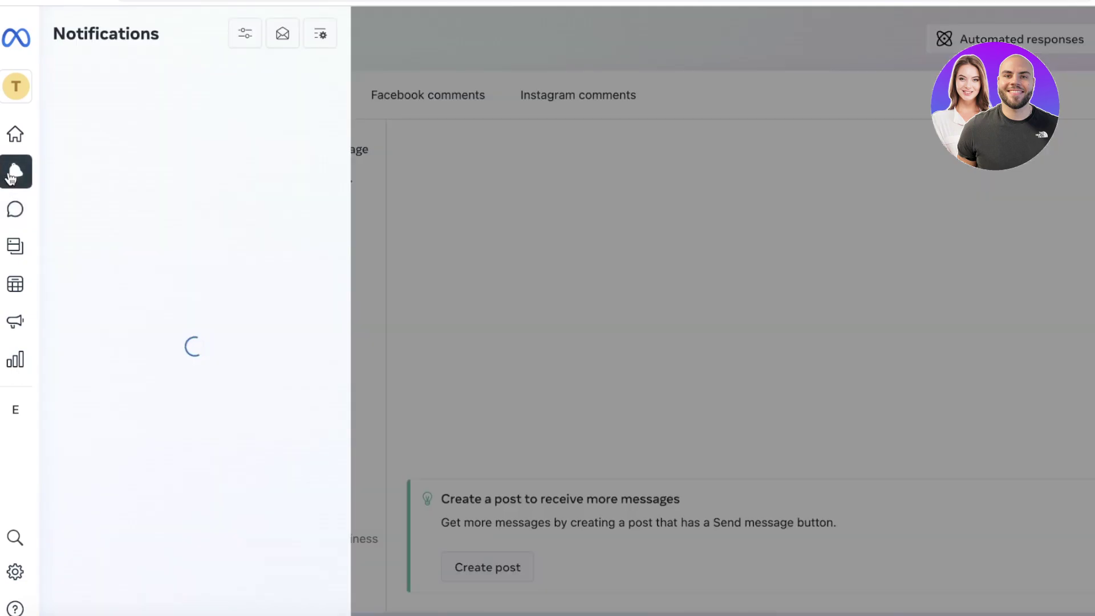
{"action": "left_click", "coordinate": [361, 142]}
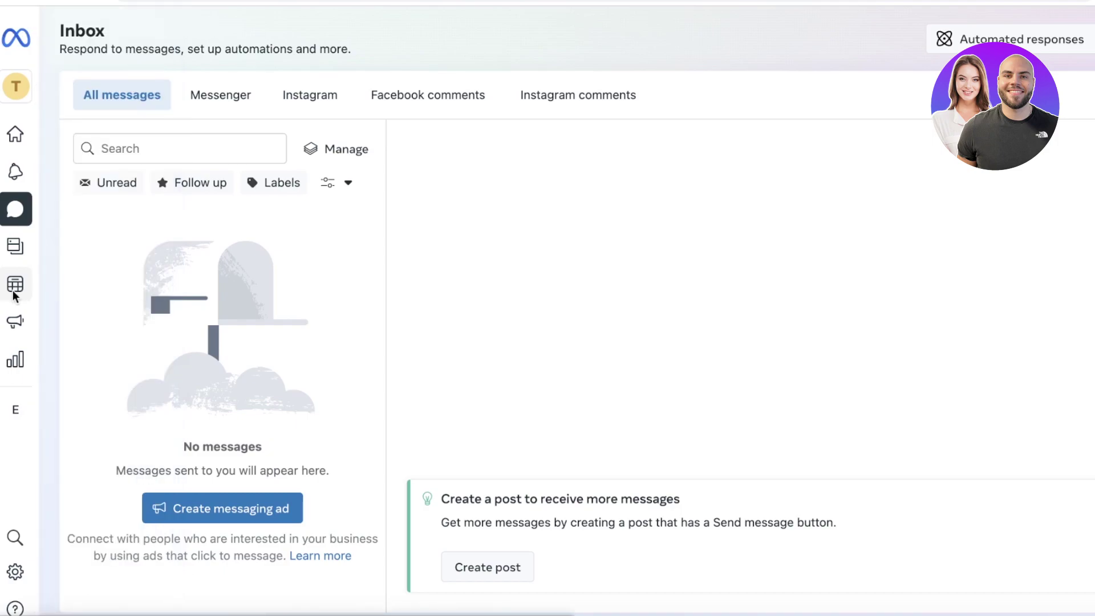
{"action": "left_click", "coordinate": [13, 291]}
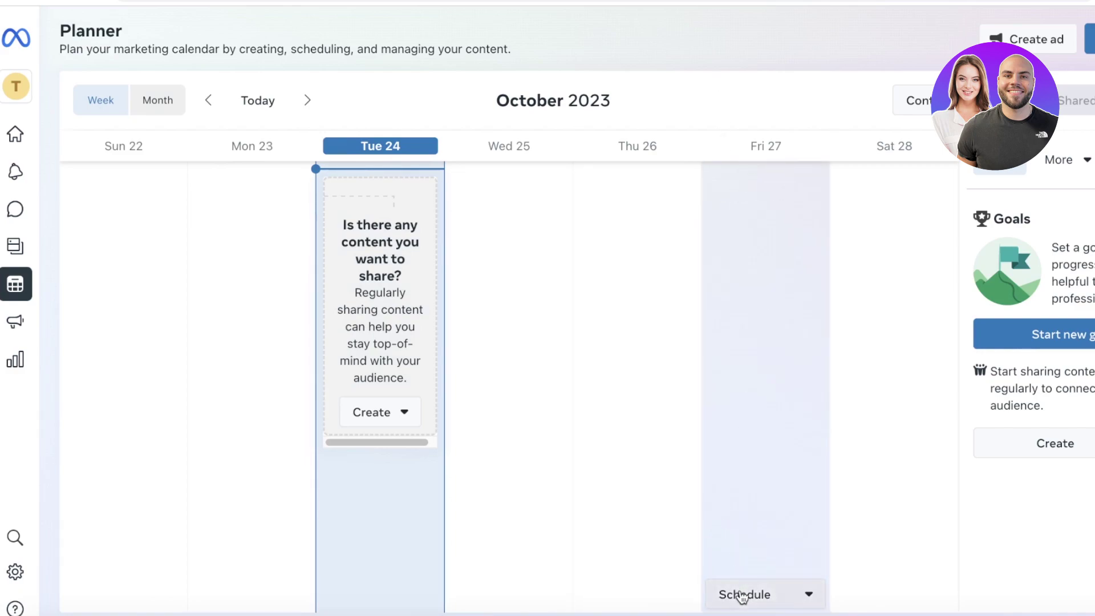
Schedule a new post with its publish time set to 09:00 PM.
{"action": "left_click", "coordinate": [741, 595]}
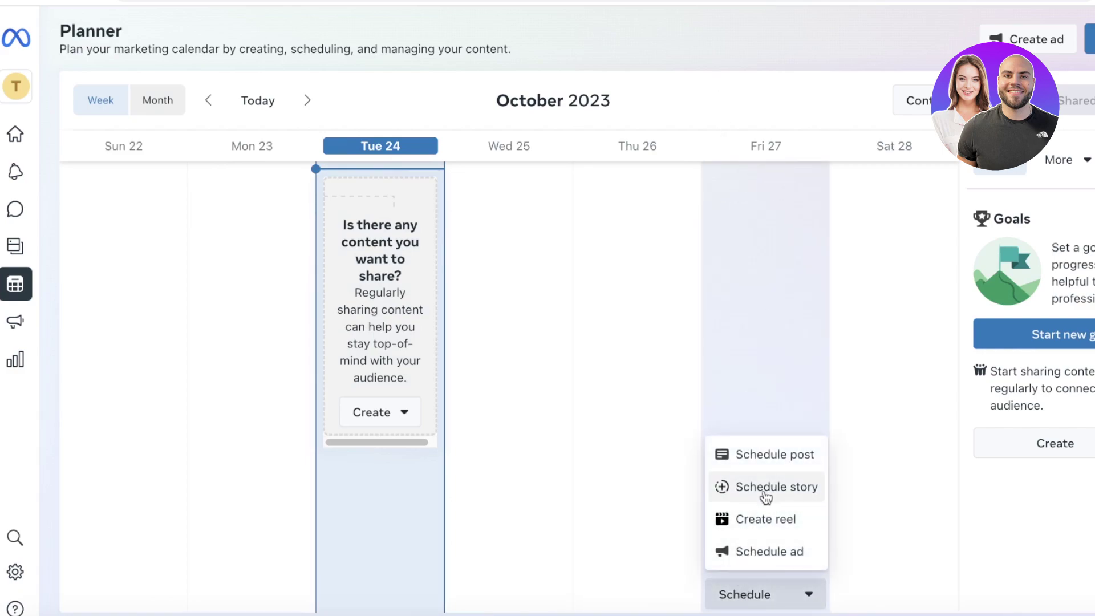
{"action": "left_click", "coordinate": [808, 454]}
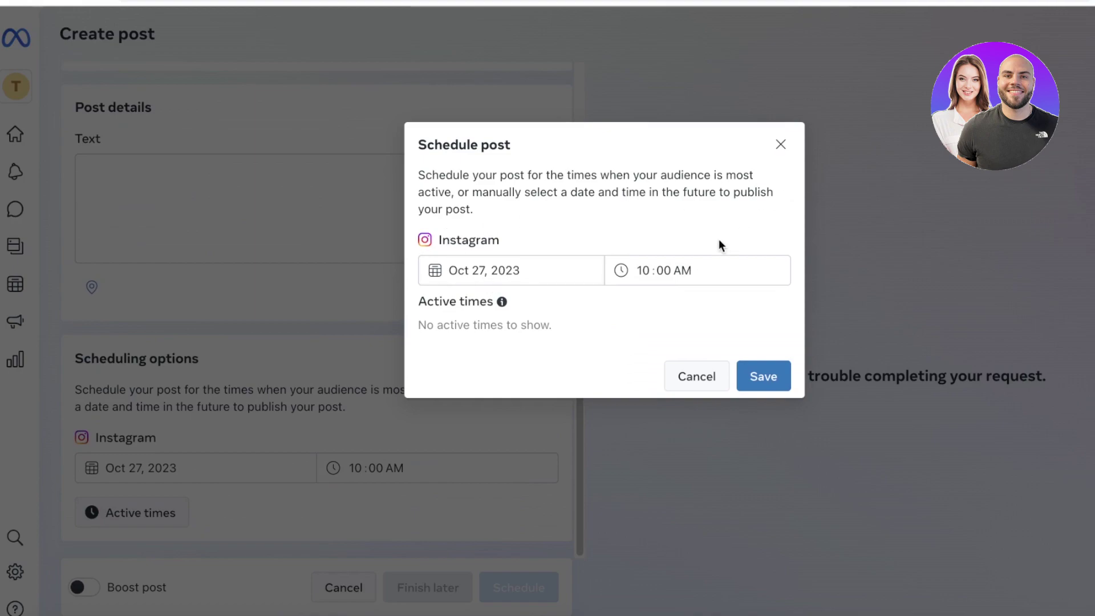
{"action": "left_click", "coordinate": [659, 270]}
{"action": "left_click", "coordinate": [638, 270]}
{"action": "type", "text": "9"}
{"action": "left_click", "coordinate": [684, 270]}
{"action": "type", "text": "p"}
{"action": "left_click", "coordinate": [762, 373]}
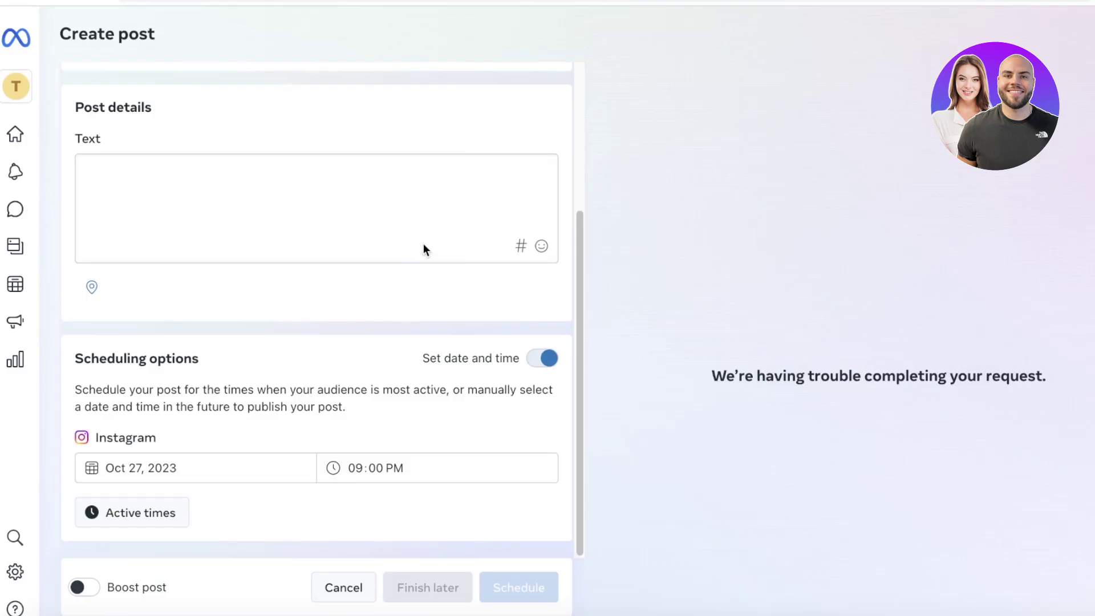
Check the recommended active times, then close the scheduling details.
{"action": "left_click", "coordinate": [219, 198]}
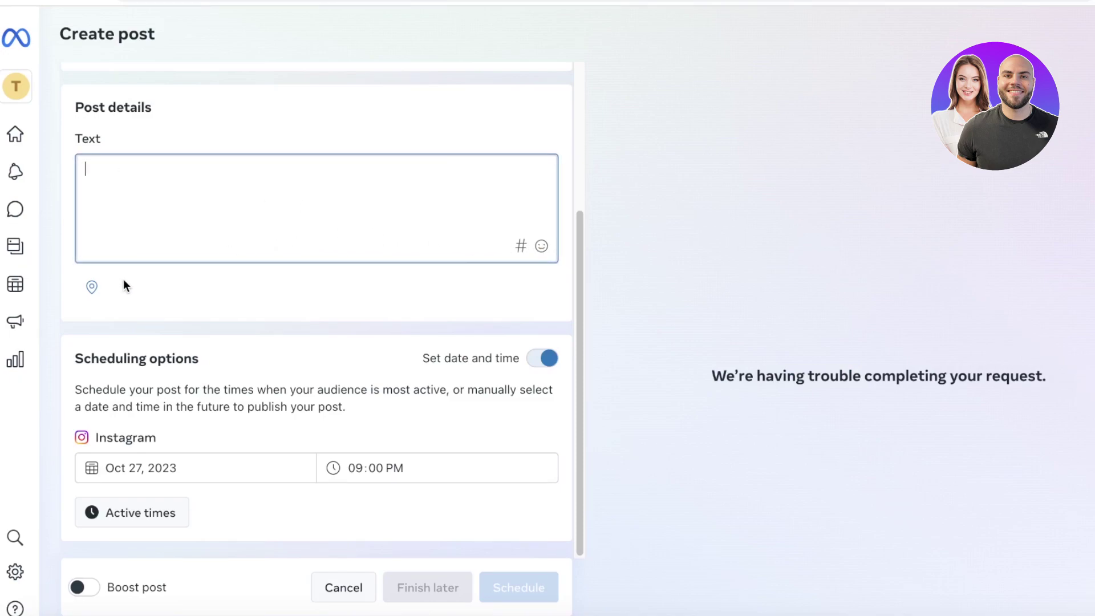
{"action": "left_click", "coordinate": [135, 515]}
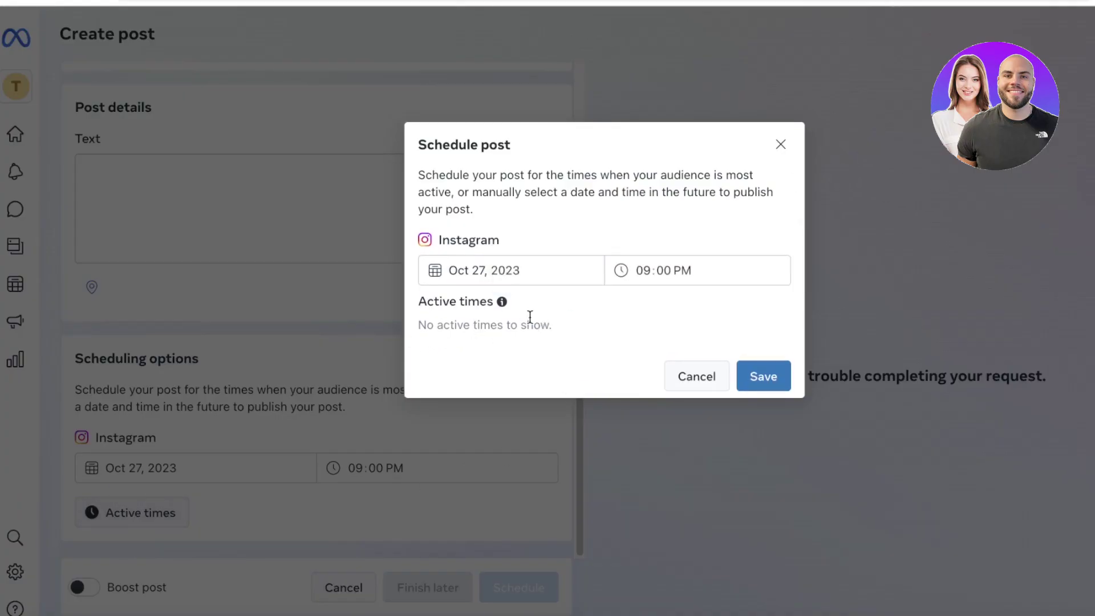
{"action": "mouse_move", "coordinate": [502, 301]}
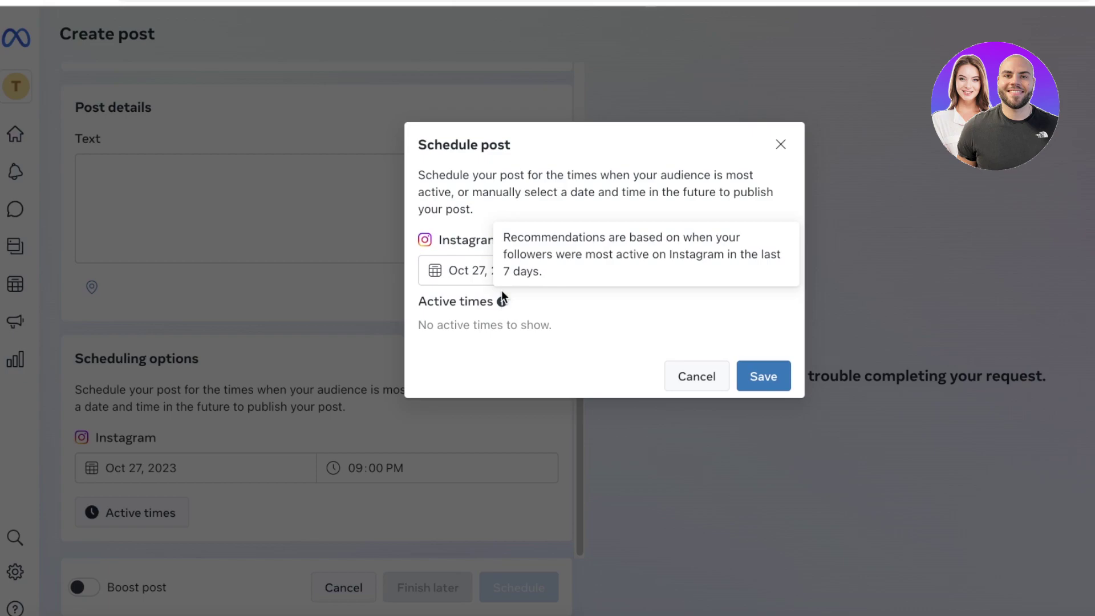
{"action": "left_click", "coordinate": [780, 143]}
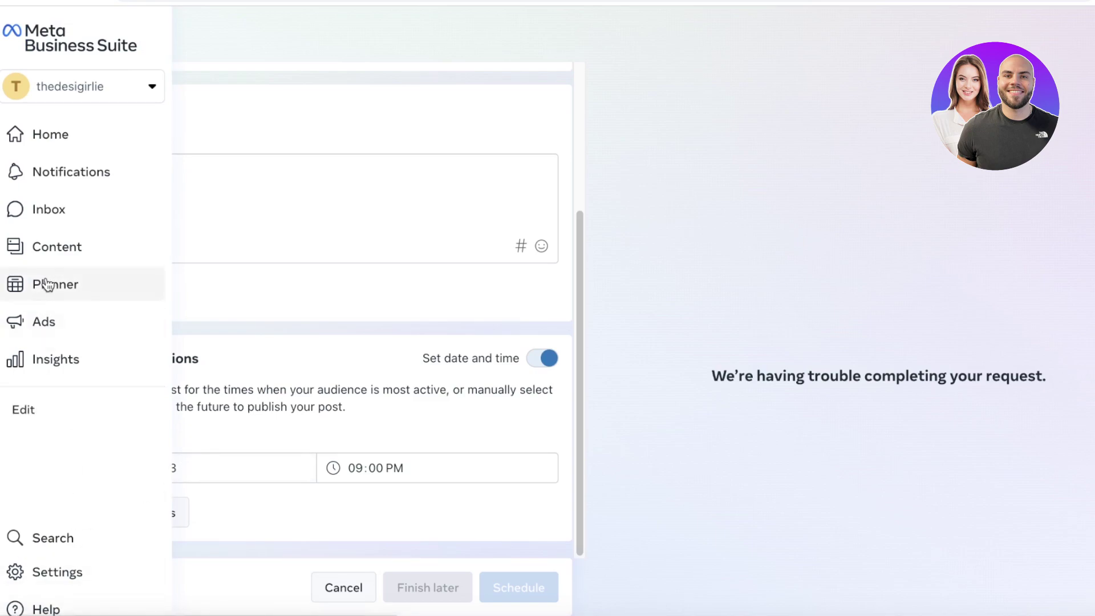
Visit the Content section and dismiss the Clips tip.
{"action": "left_click", "coordinate": [48, 250]}
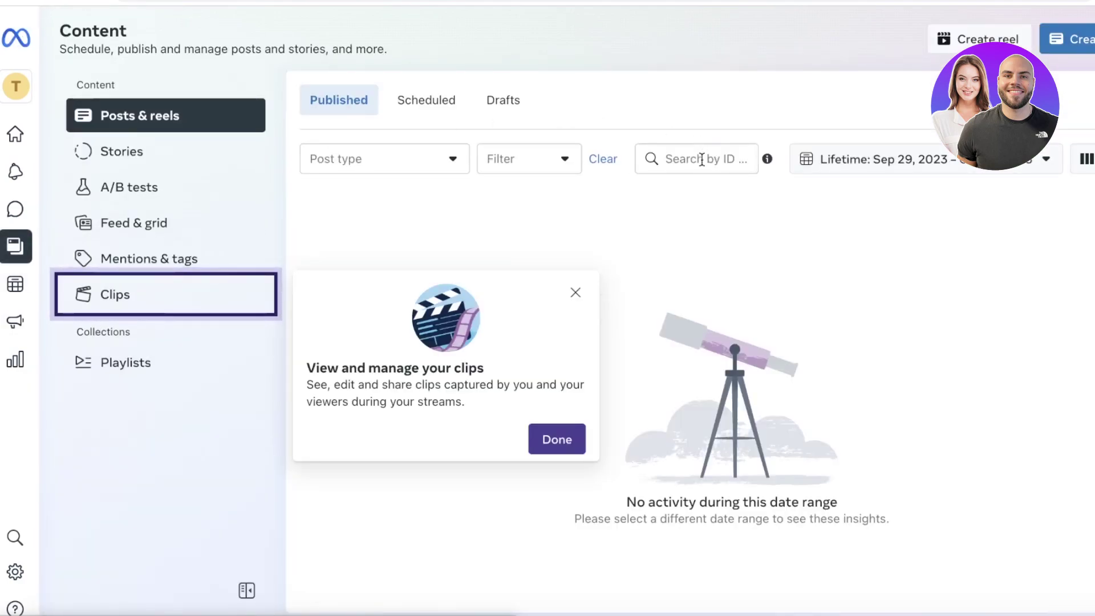
{"action": "left_click", "coordinate": [576, 293]}
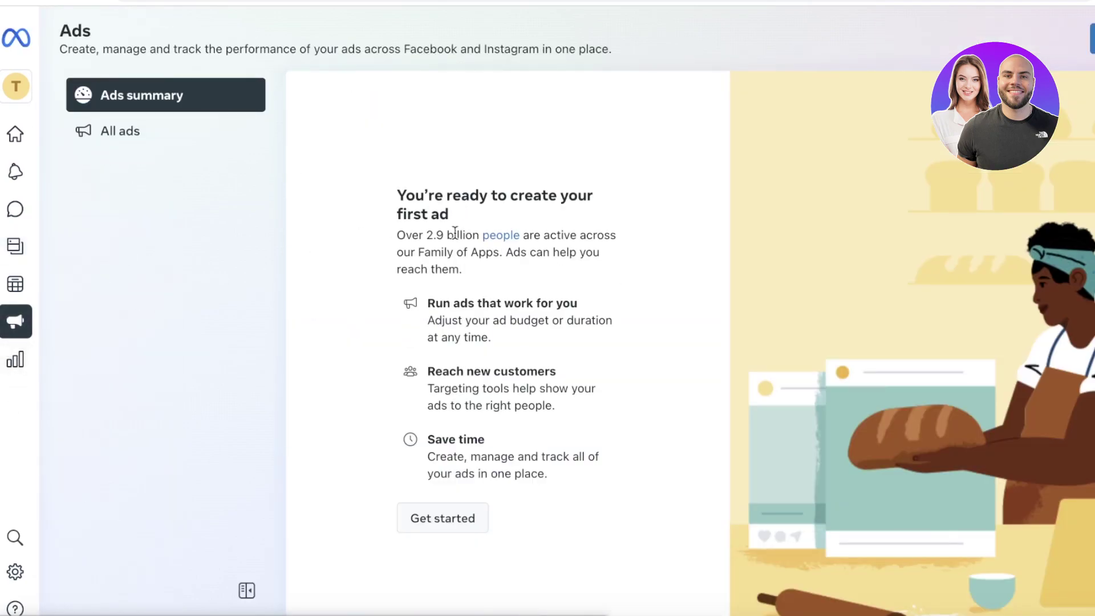
Review Insights after dismissing the weekly review and Goals notices, then return Home.
{"action": "left_click", "coordinate": [14, 359]}
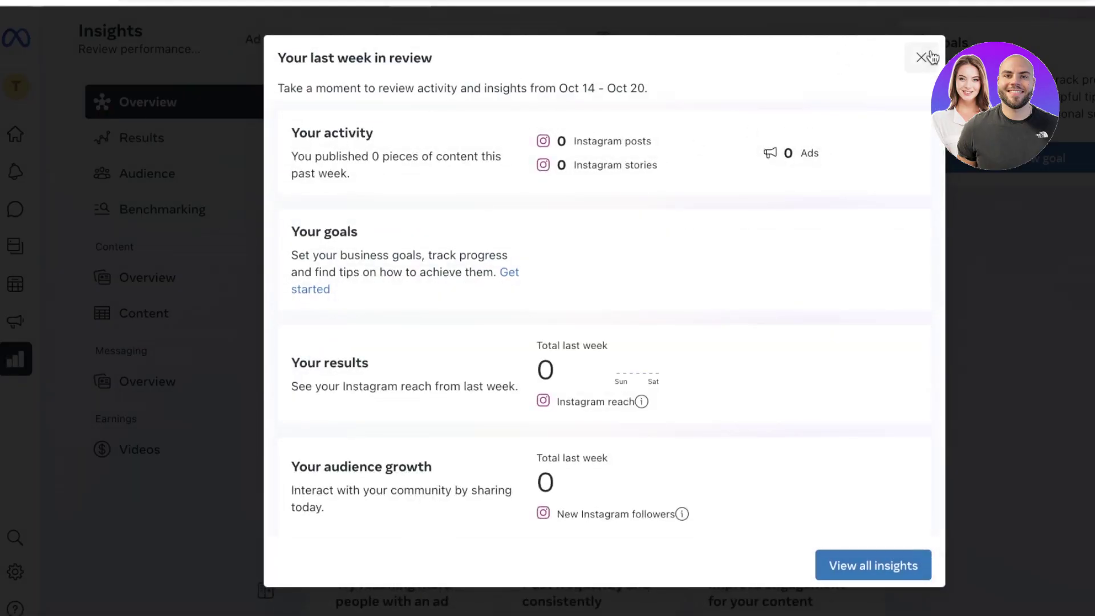
{"action": "left_click", "coordinate": [922, 57]}
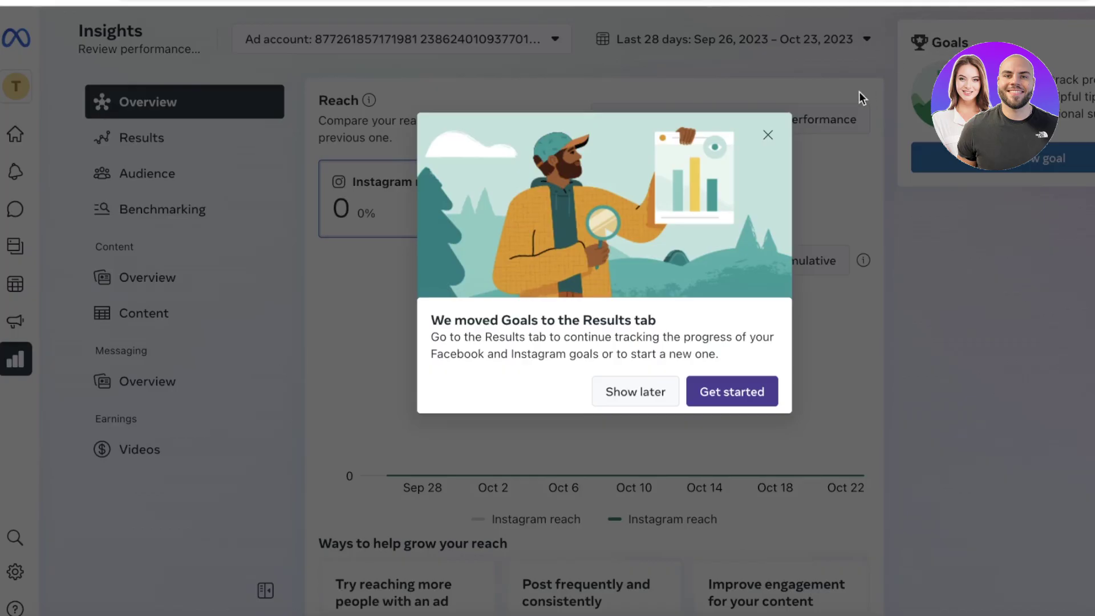
{"action": "left_click", "coordinate": [767, 136]}
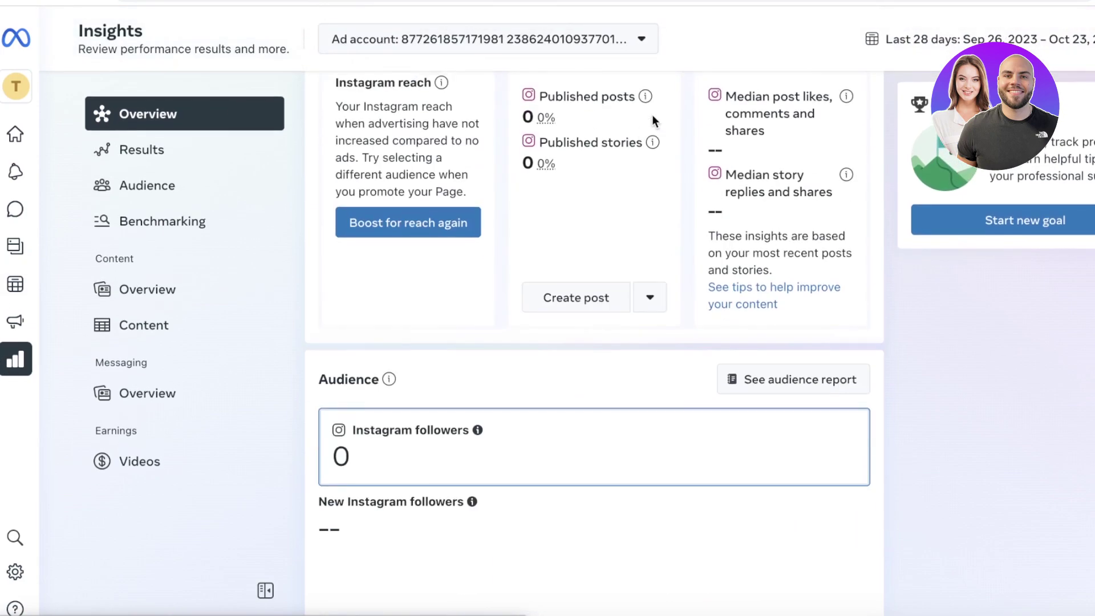
{"action": "scroll", "coordinate": [451, 179], "scroll_direction": "up", "scroll_amount": 5}
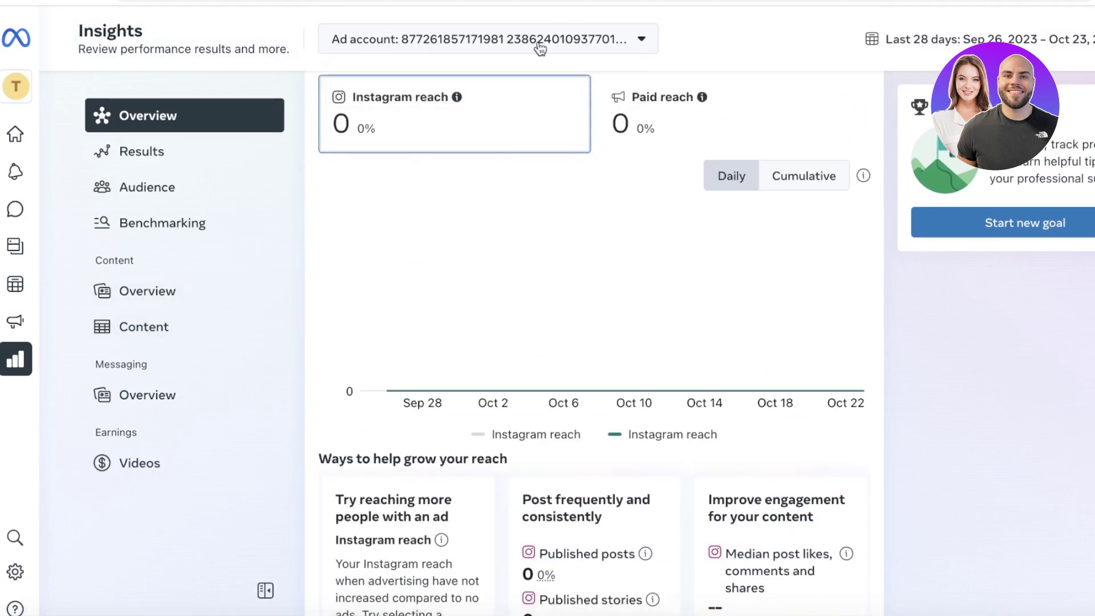
{"action": "mouse_move", "coordinate": [15, 172]}
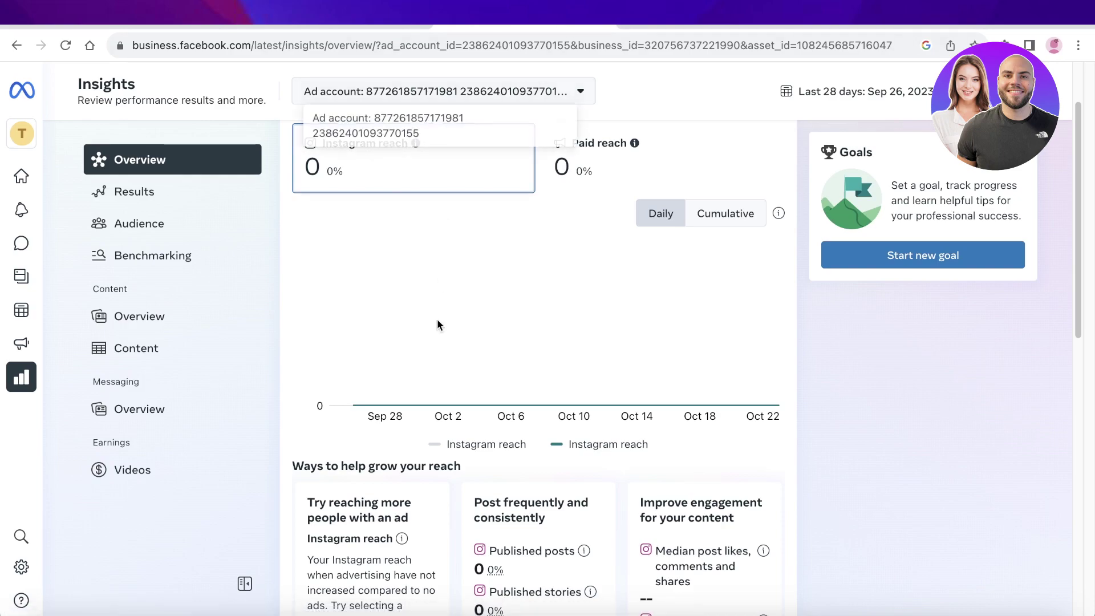
{"action": "mouse_move", "coordinate": [16, 134]}
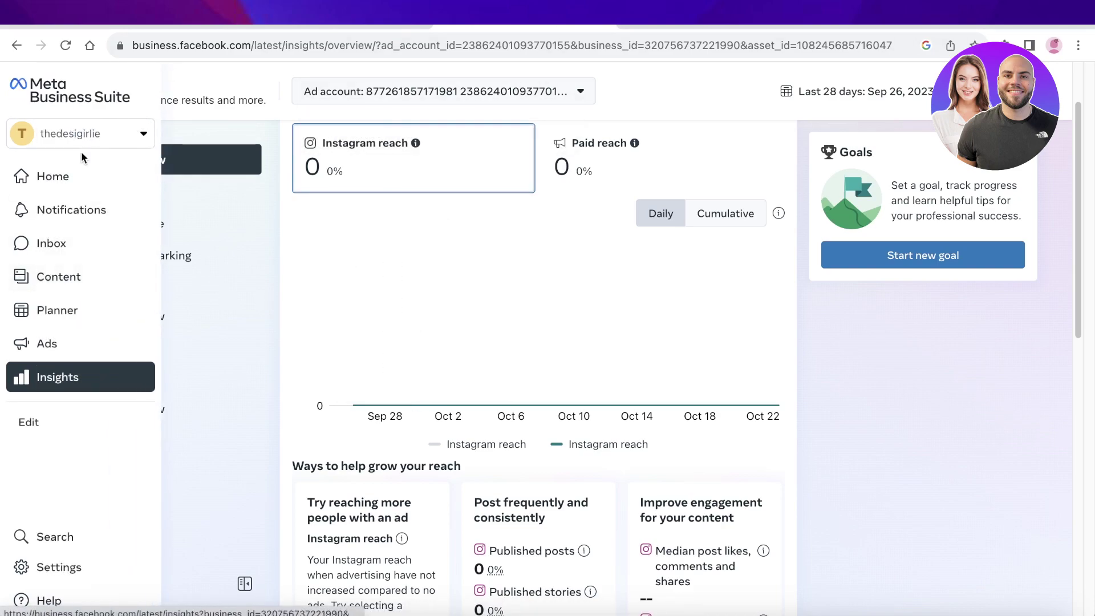
{"action": "left_click", "coordinate": [62, 182]}
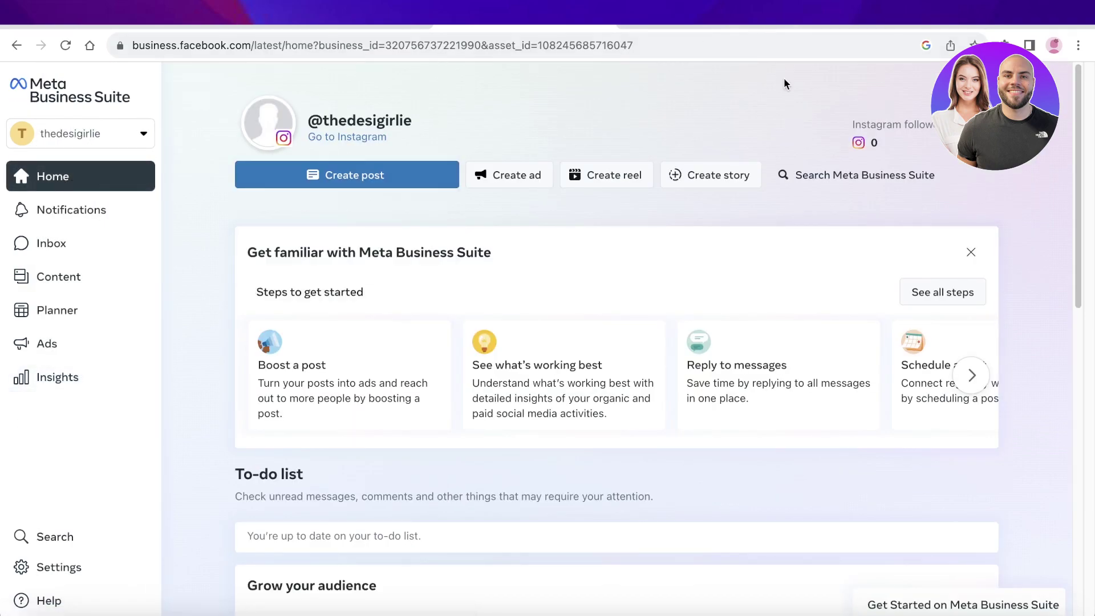